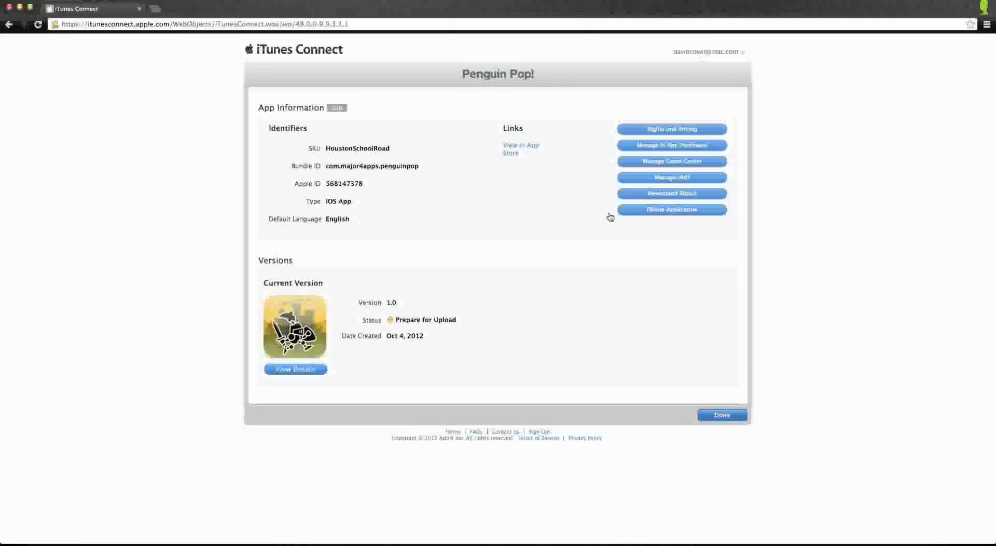
- Open Manage Game Center for the Penguin Pop! app in iTunes Connect
left_click(671, 161)
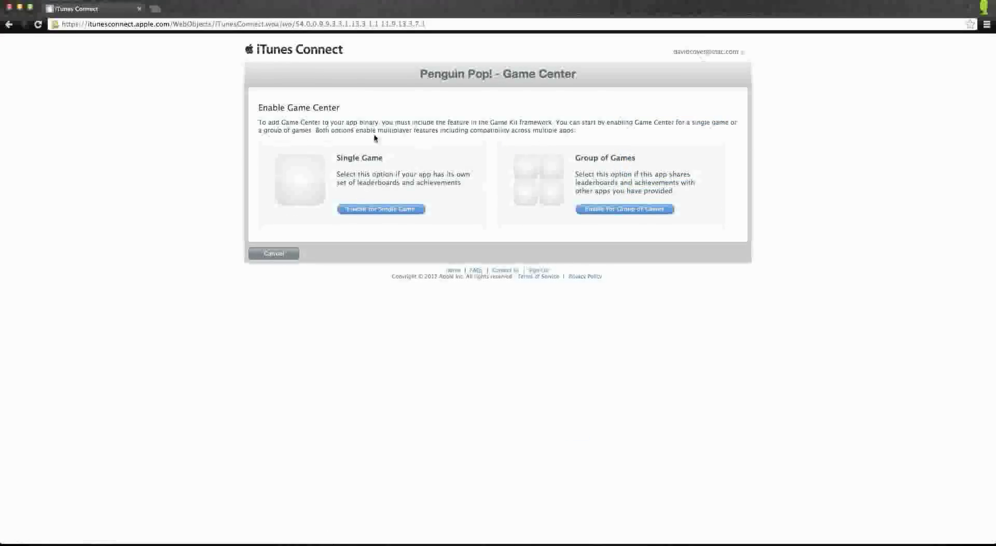
- Enable Game Center for Penguin Pop! as a single game and scroll to Achievements
left_click(369, 208)
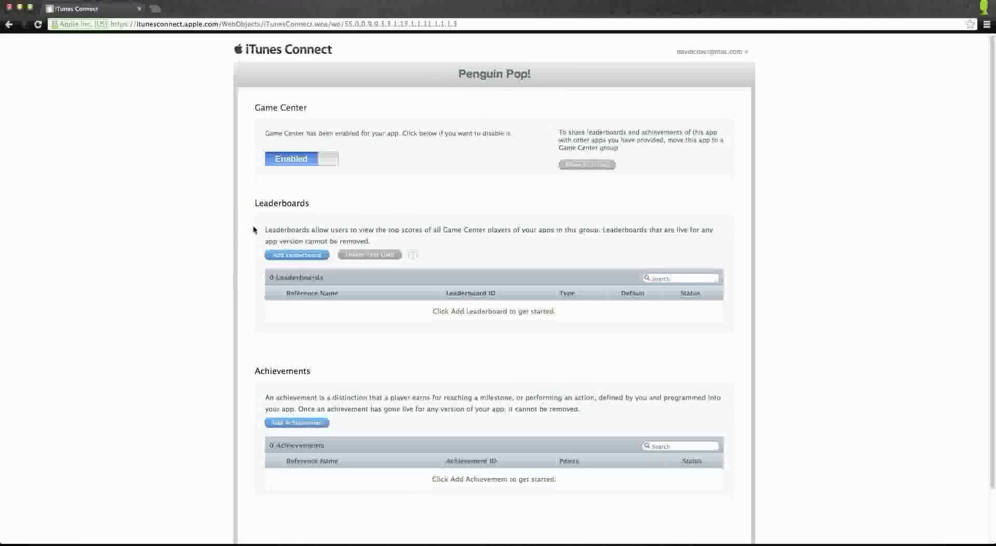
scroll(254, 279, "down", 3)
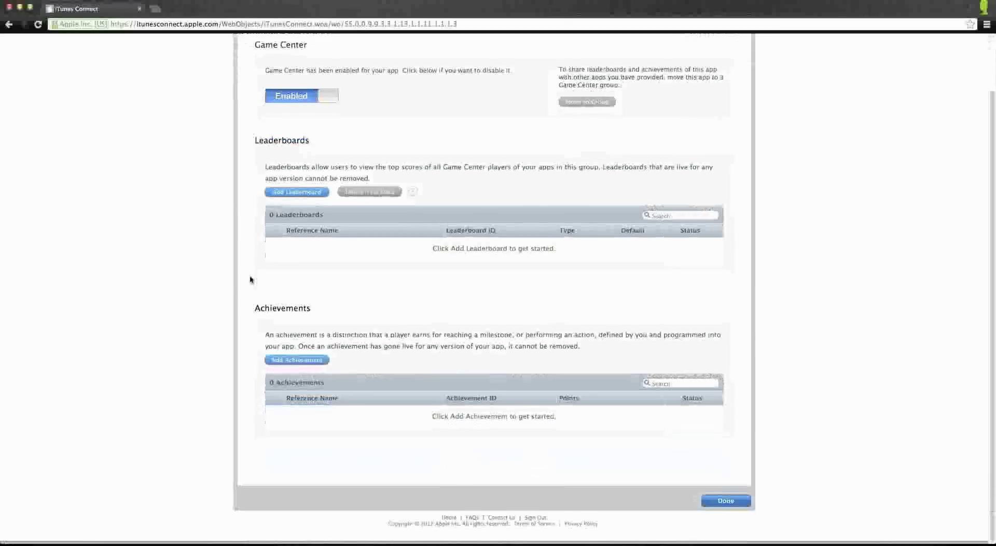
- Start a new achievement with reference name Bubble10
left_click(283, 366)
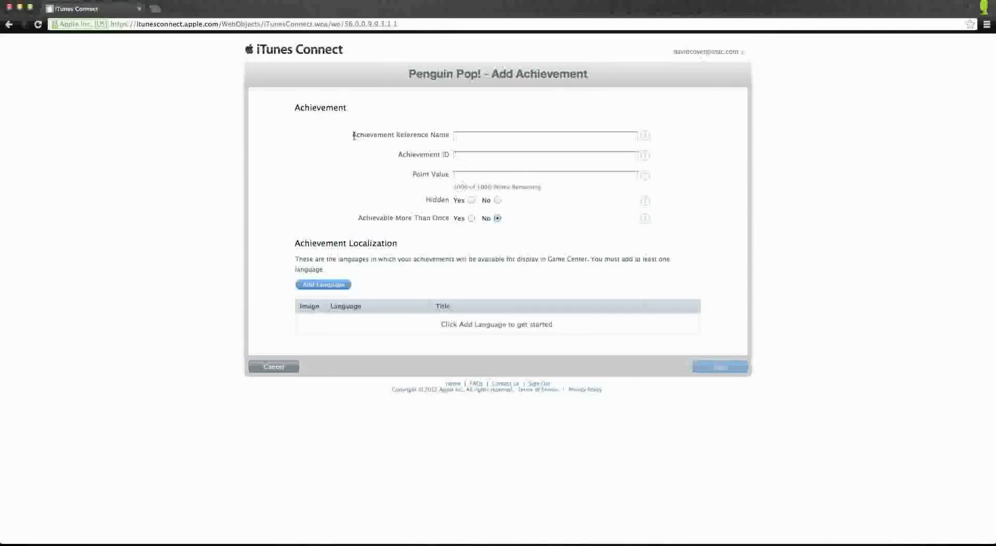
left_click_drag(354, 136, 423, 136)
left_click(407, 151)
left_click(462, 136)
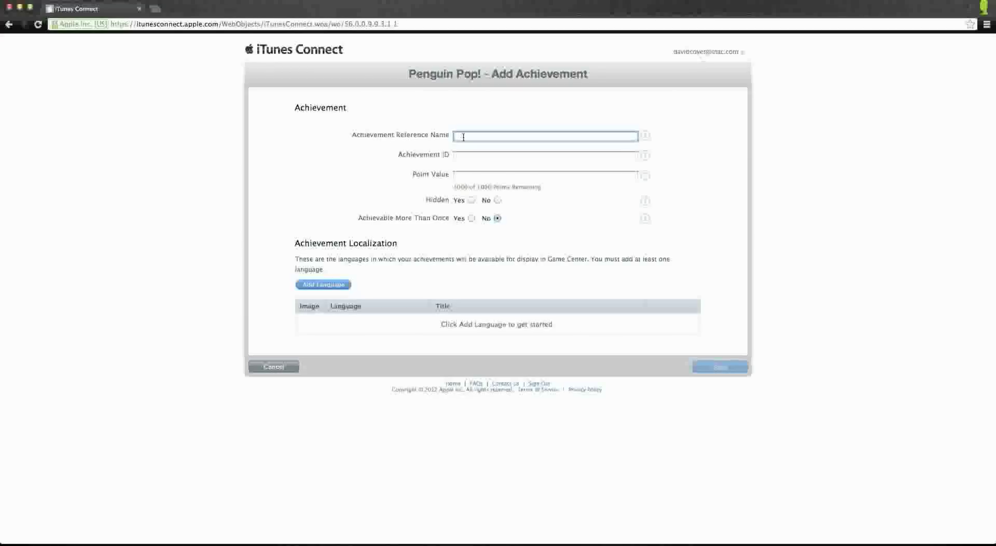
type("Bubble10")
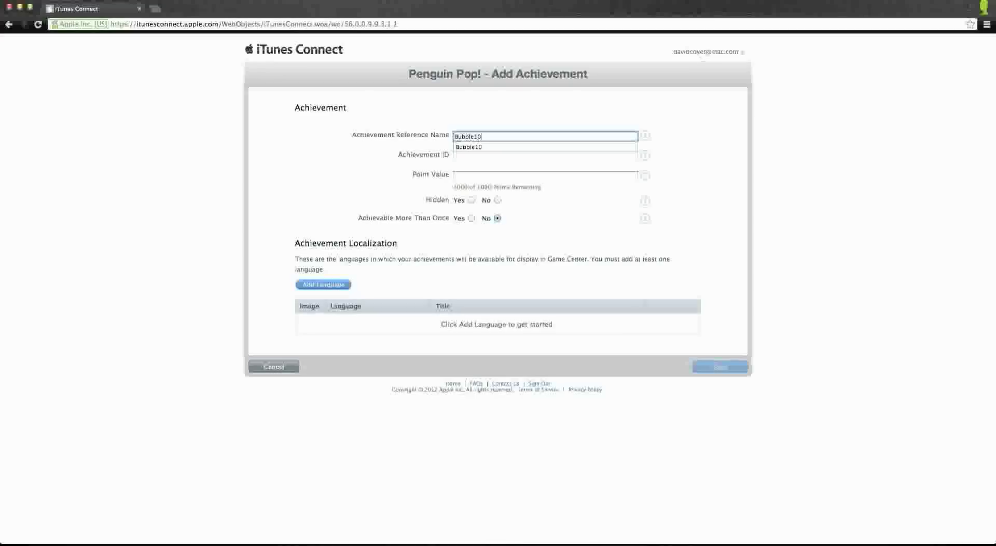
left_click(469, 148)
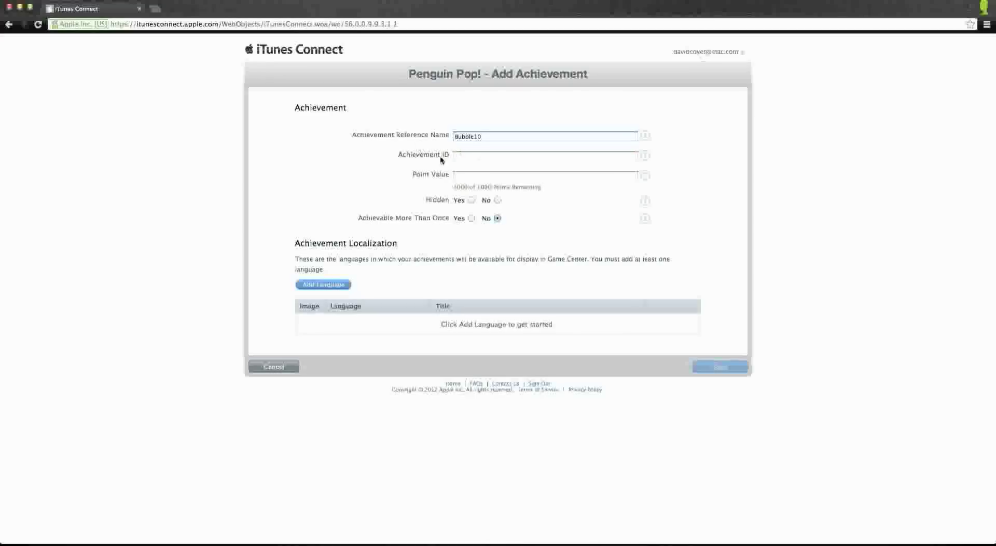
- Set the achievement ID to pop10 and the point value to 20
left_click(474, 154)
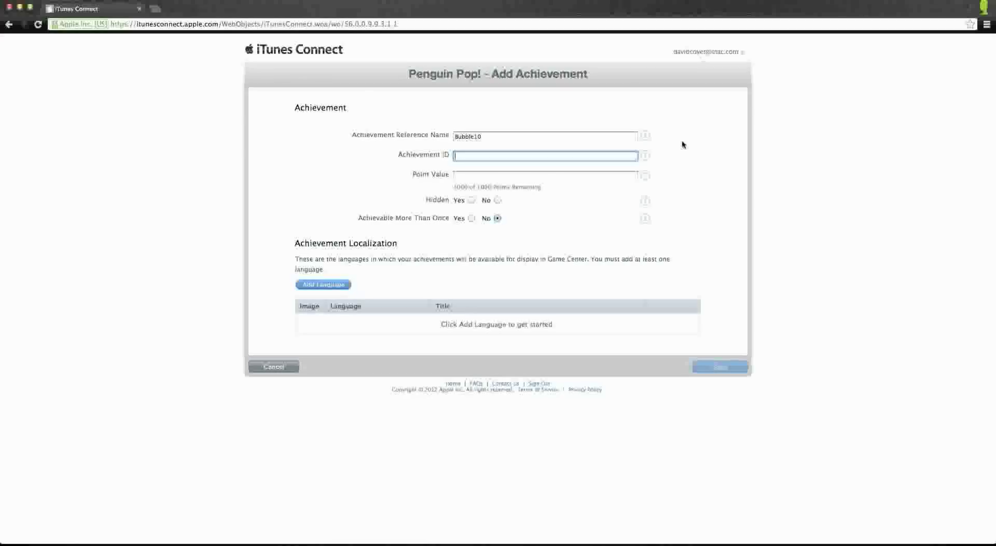
type("pop10")
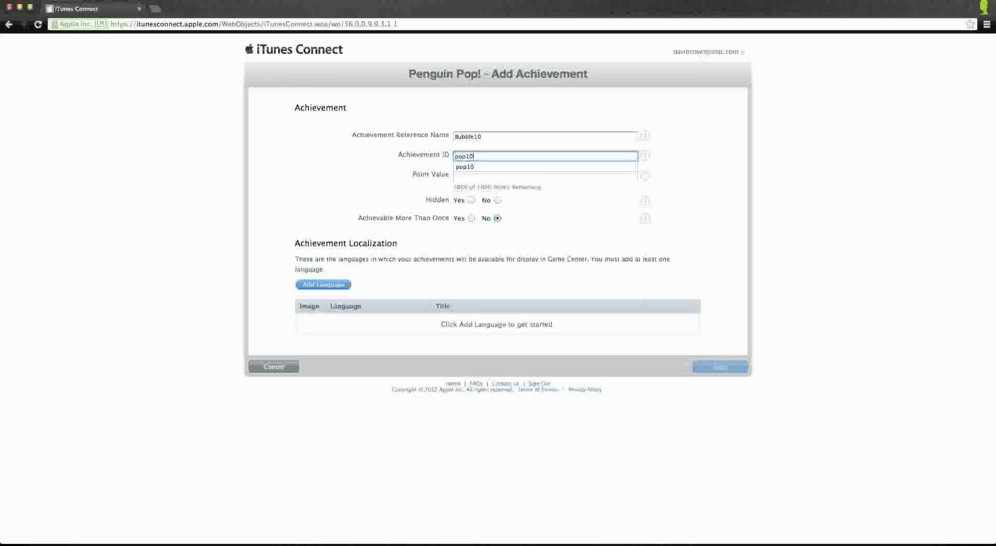
left_click(604, 166)
left_click(711, 163)
left_click(457, 175)
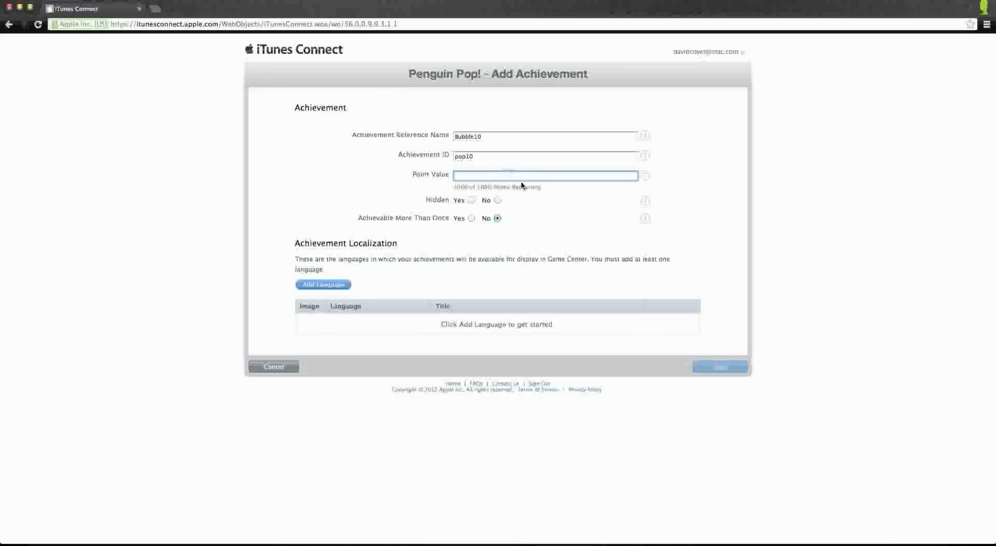
type("100")
left_click_drag(468, 177, 450, 176)
type("20")
left_click(571, 208)
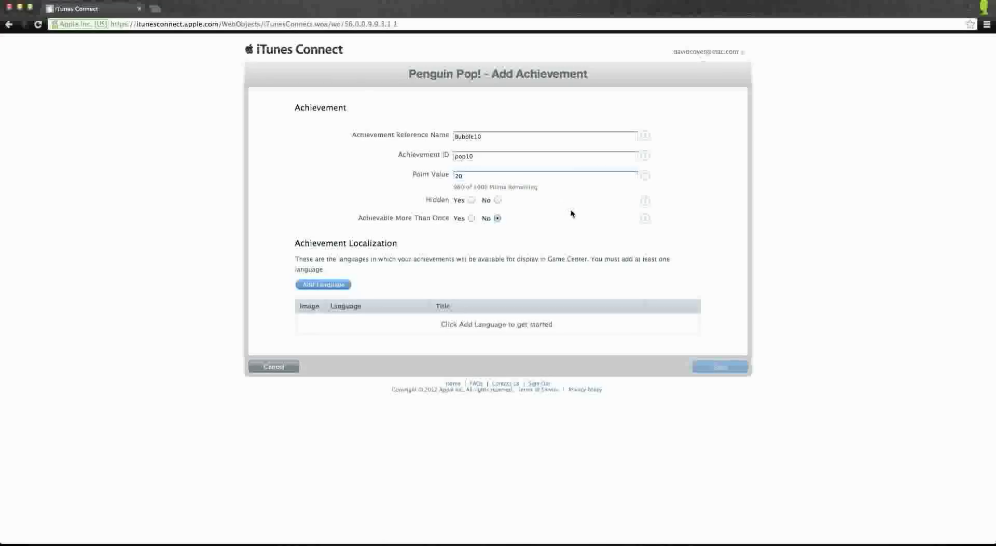
- Choose No for Hidden on the Bubble10 achievement
double_click(426, 199)
left_click(529, 205)
left_click(496, 202)
- Add an English localization titled 'Pop 10 Bubbles', pre-earned 'Pop 10 bubbles to unlock.', earned 'Awesome job!'
left_click(333, 286)
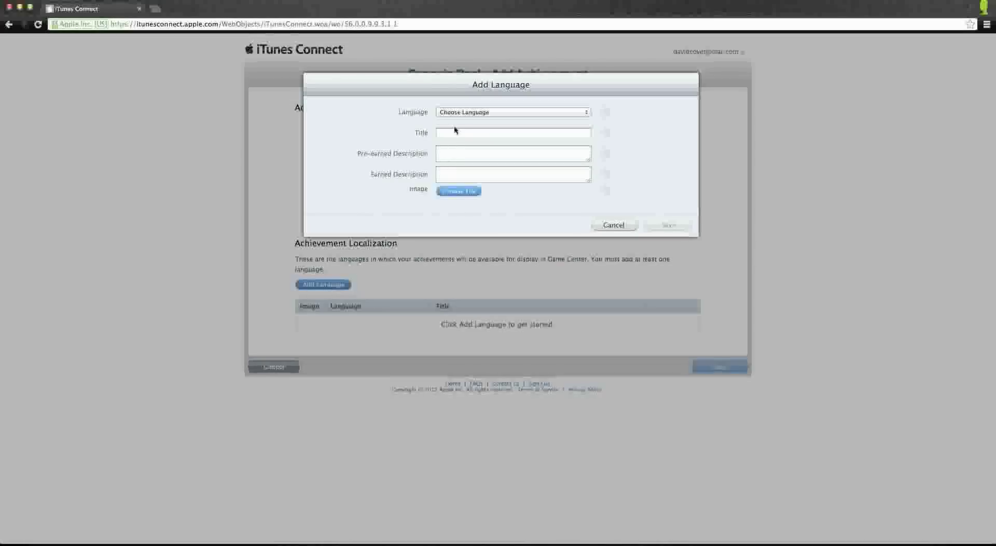
left_click(454, 113)
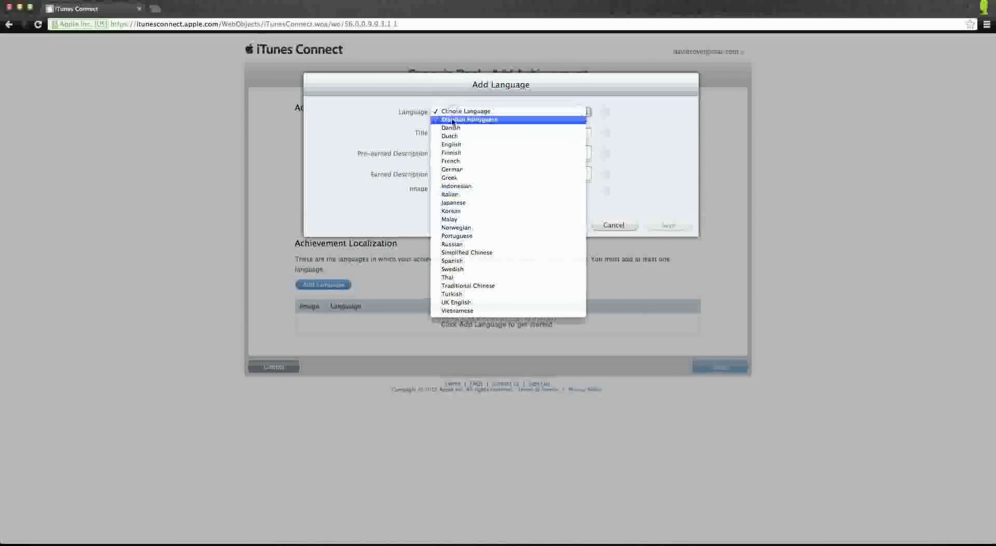
left_click(451, 145)
left_click(456, 135)
type("Pop 10")
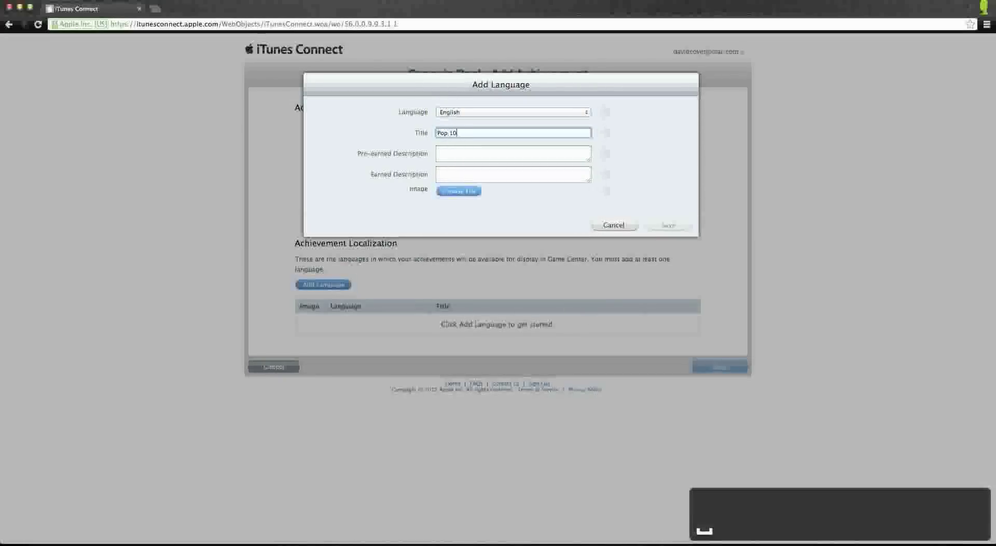
type(" Bubbles")
key("Tab")
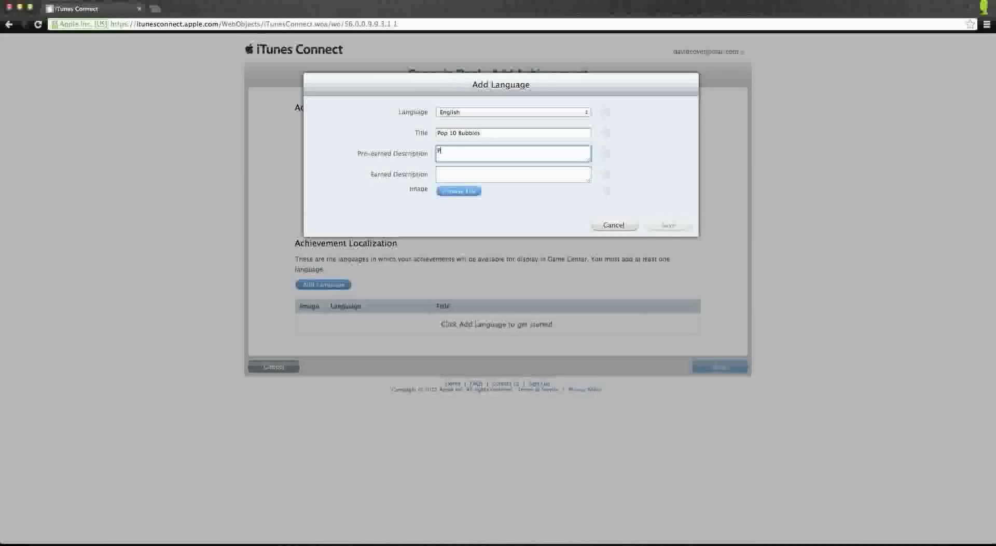
type("op 10 bubbles to unlock.")
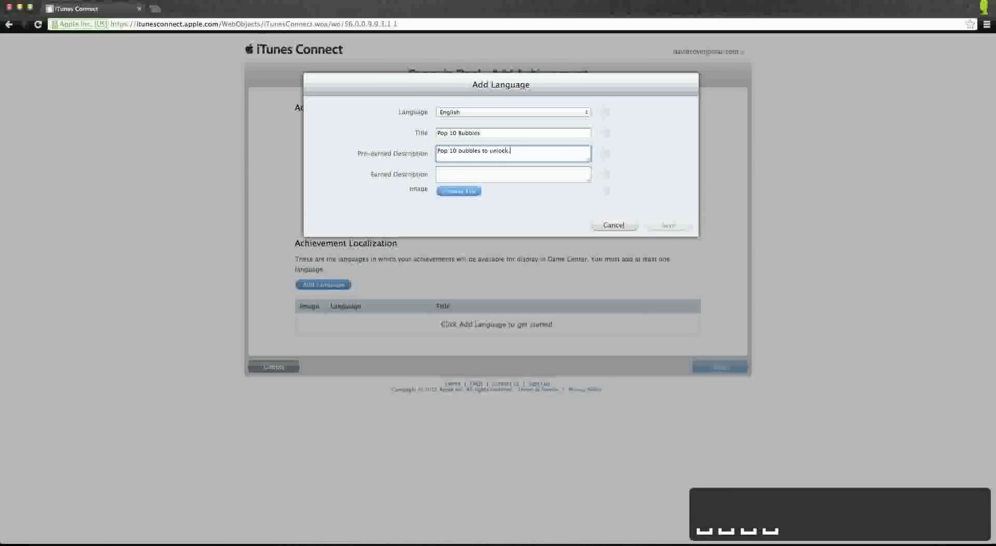
key("Tab")
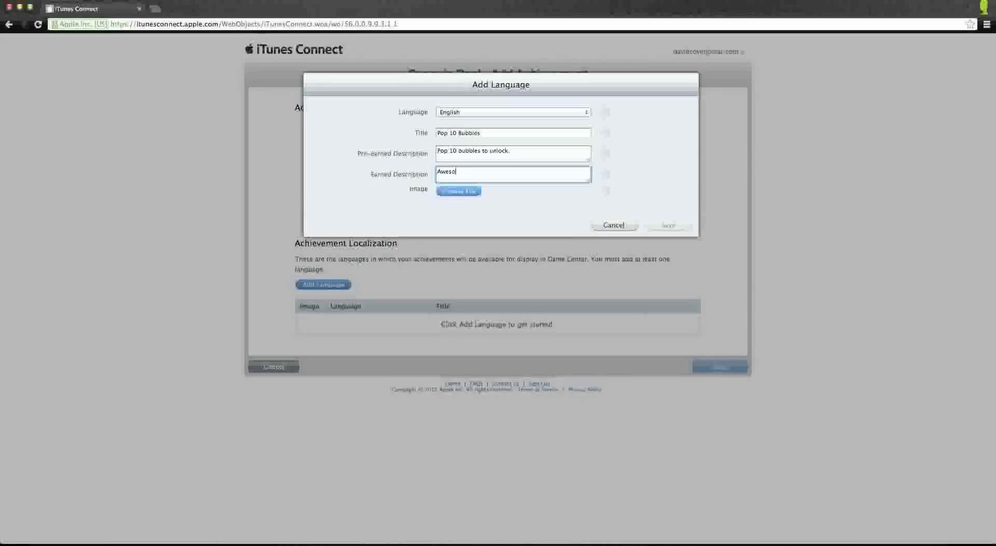
type("me job!")
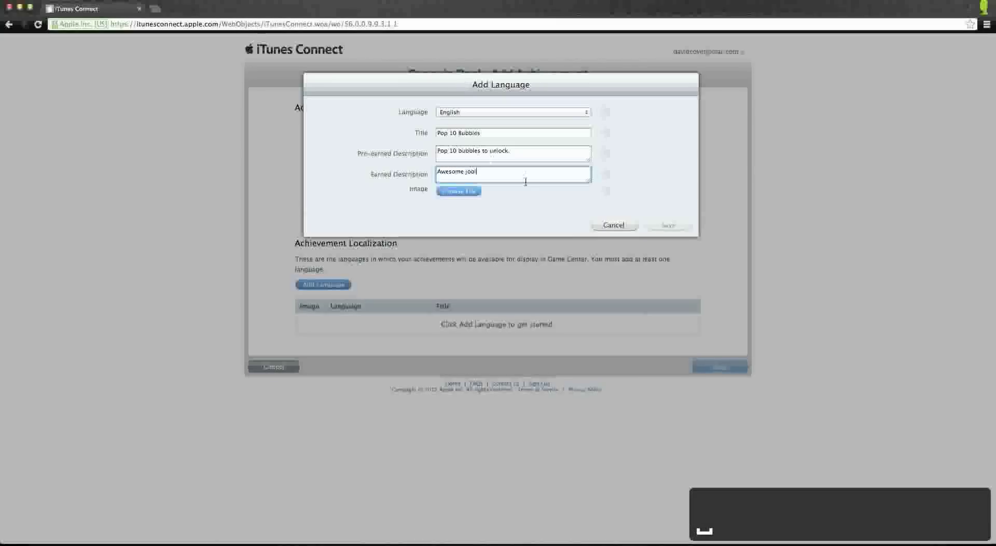
left_click(522, 192)
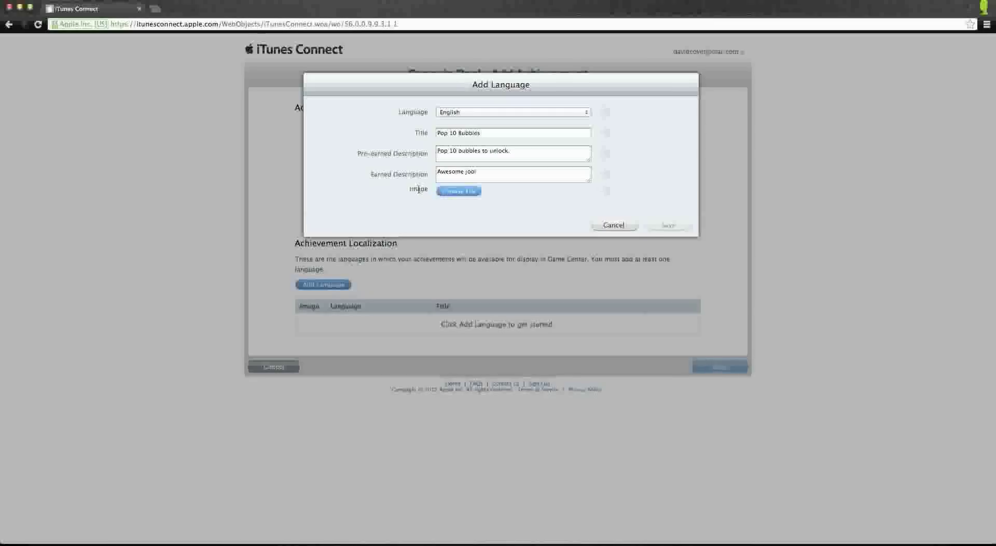
- Attach TESTICONACHIEVEMENTS.png, save the English localization, then save the Bubble10 achievement
left_click(458, 192)
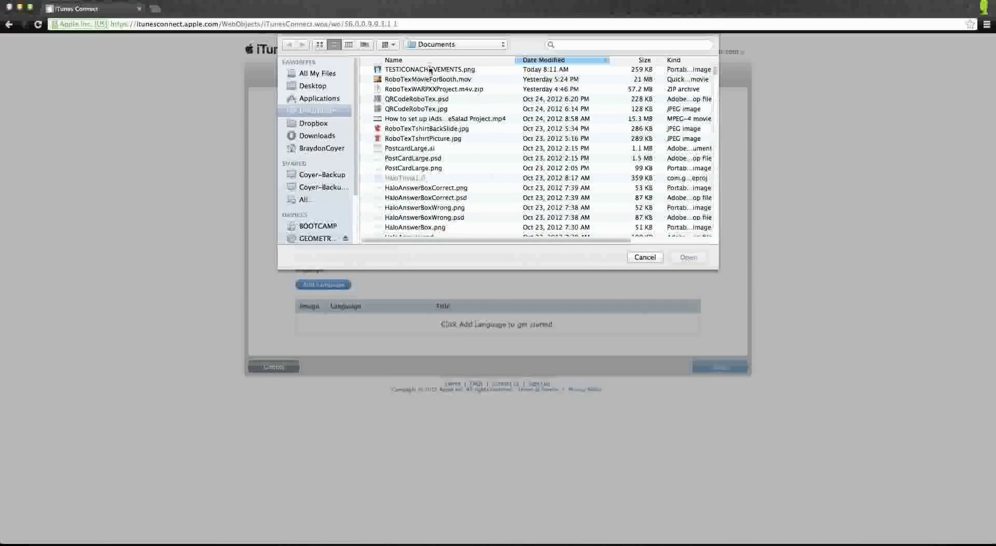
left_click(433, 69)
double_click(434, 72)
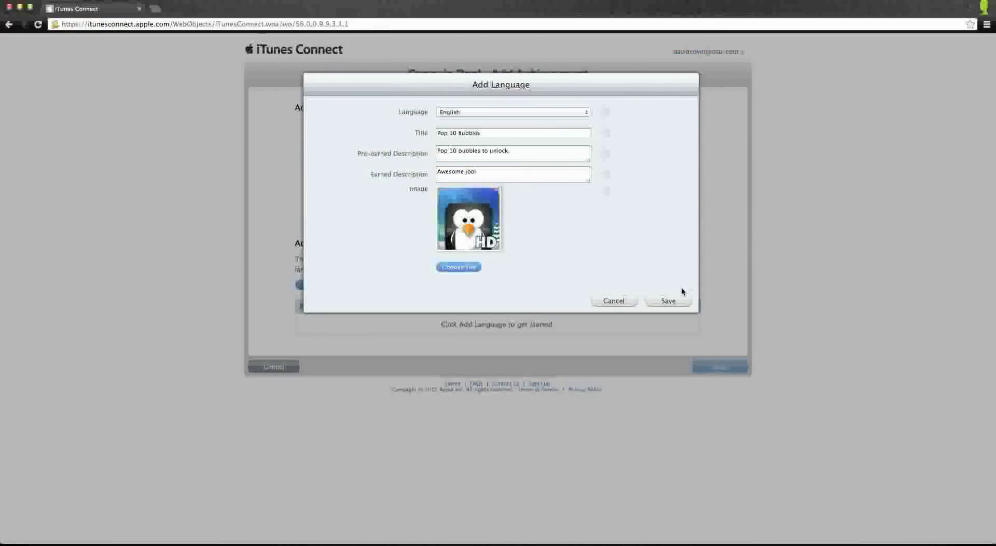
left_click(670, 302)
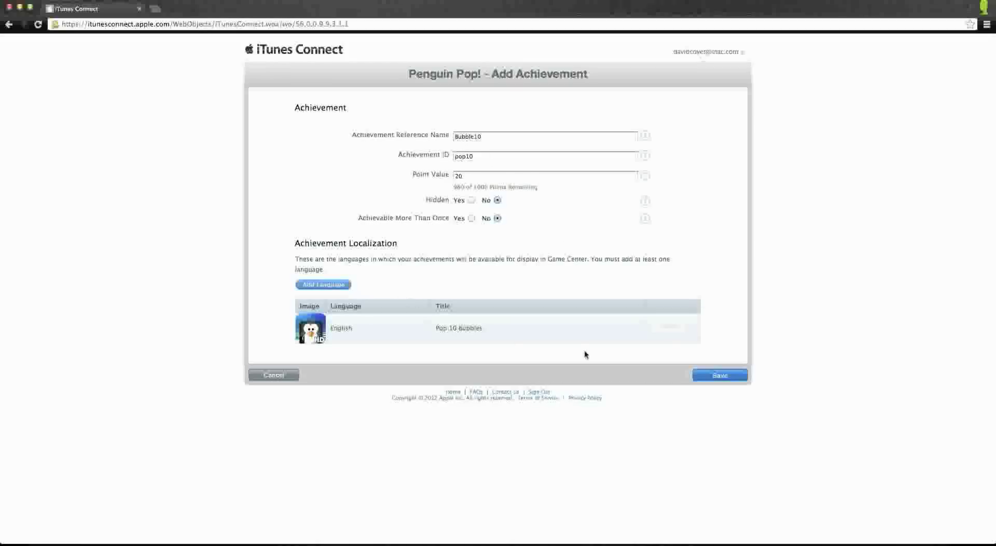
left_click(731, 374)
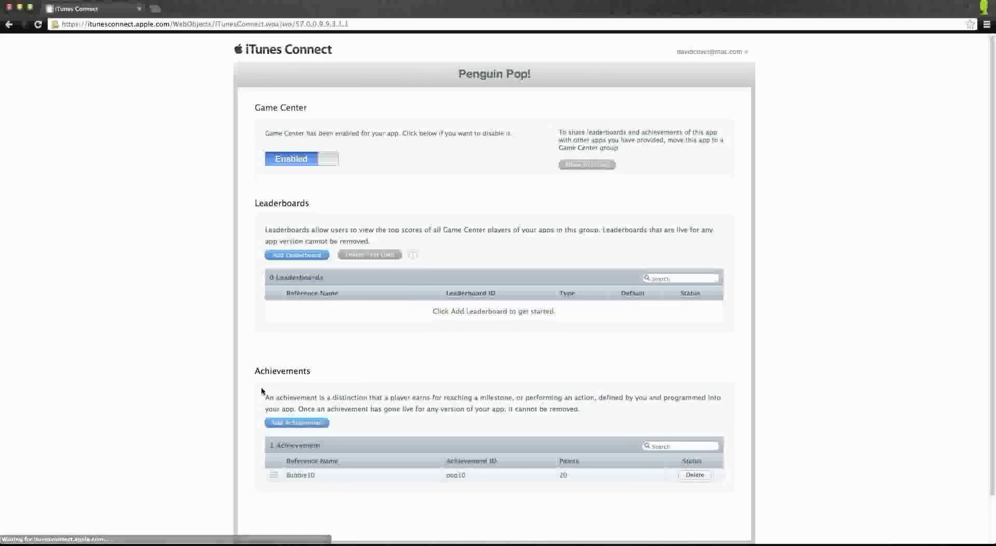
scroll(247, 455, "down", 2)
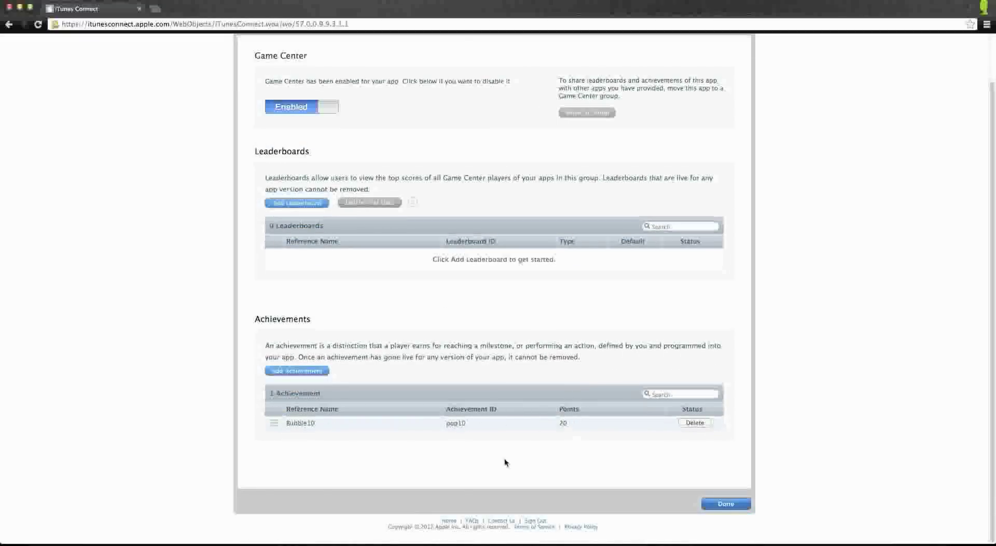
- Add a second achievement: reference name Bubbles20, ID pop20, 50 points, Hidden set to No
left_click(311, 372)
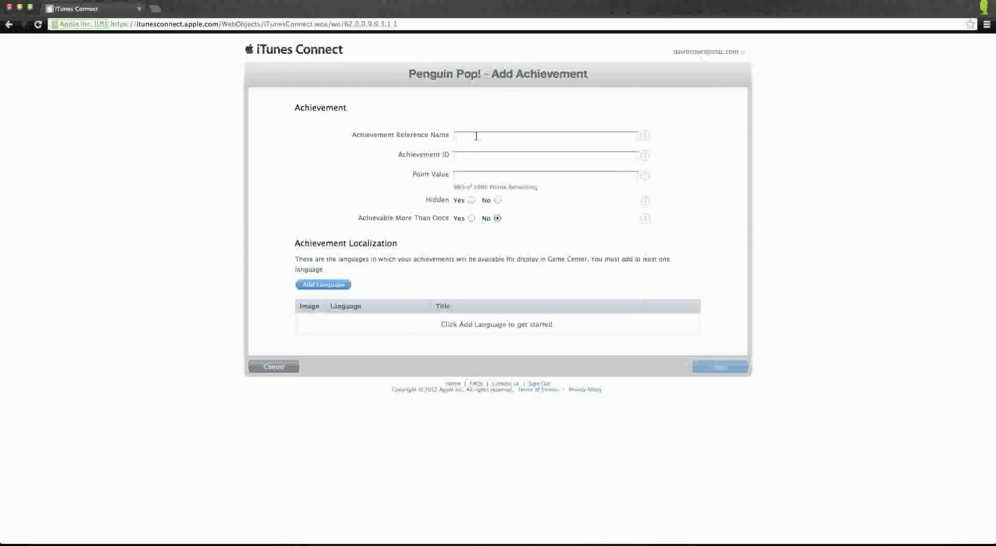
left_click(477, 136)
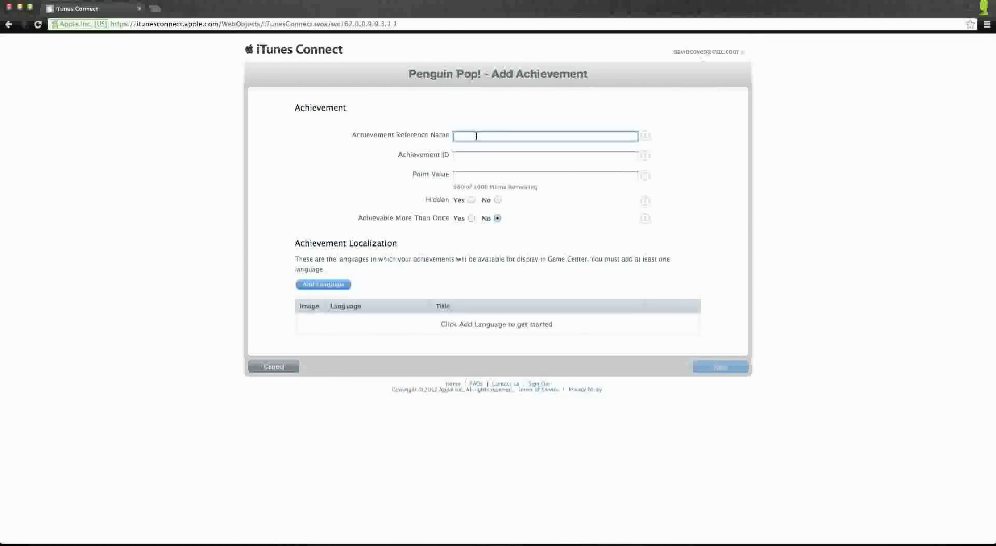
type("Bubbles20")
left_click(474, 151)
type("pop20")
left_click(465, 167)
left_click(468, 174)
type("50")
left_click(529, 215)
left_click(497, 200)
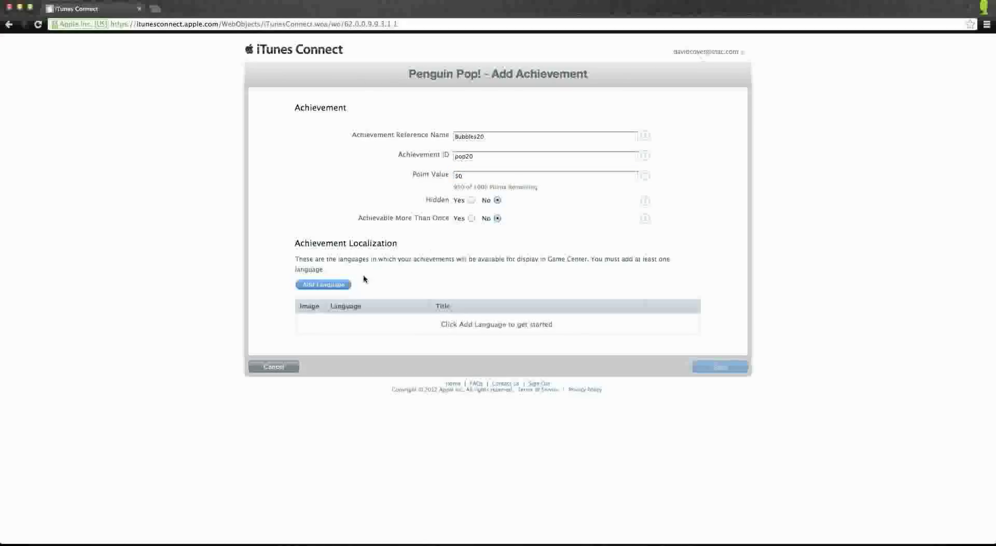
- Add an English localization for the second achievement titled 'Pop 20 Bubbles'
left_click(334, 285)
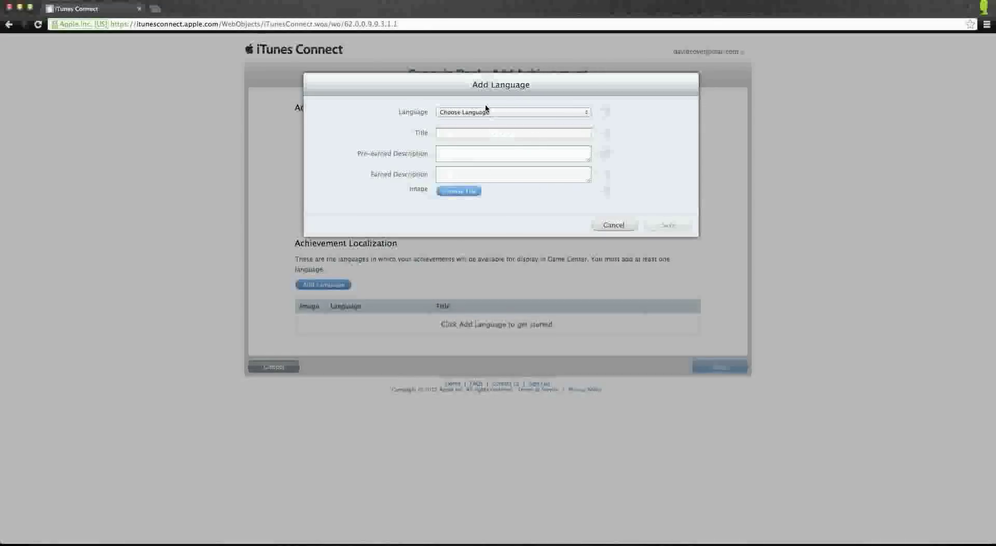
left_click(485, 111)
left_click(445, 142)
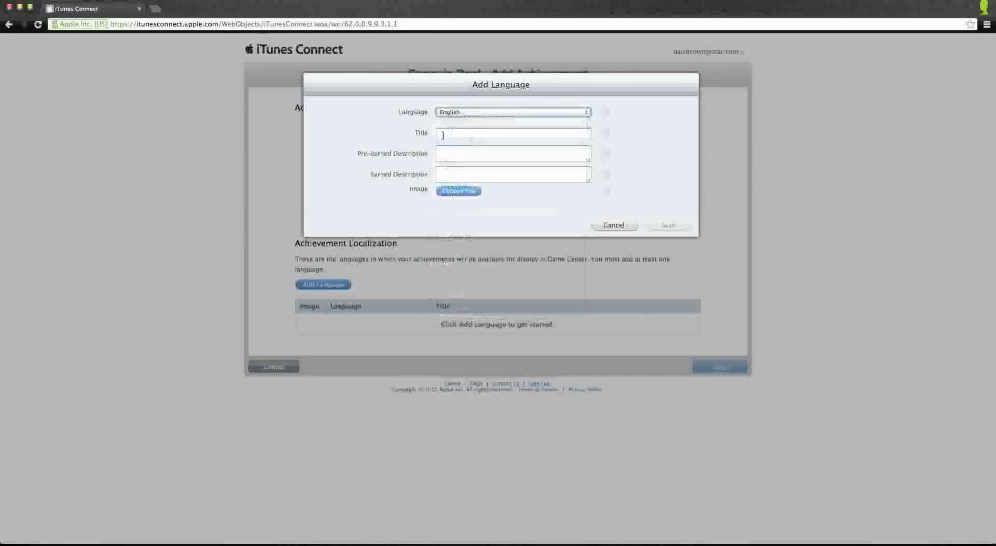
left_click(445, 132)
type("Pop 20 Bubbles")
- Fill in the pre-earned description and earned description 'Awesome job!', then open the image picker
key("Tab")
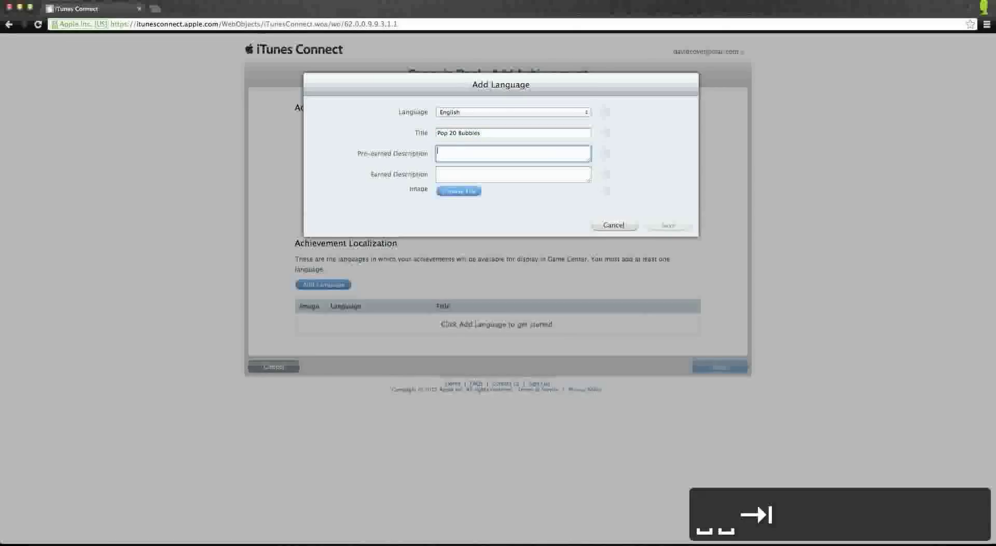
type("Pop 20 bubbles to unlock.")
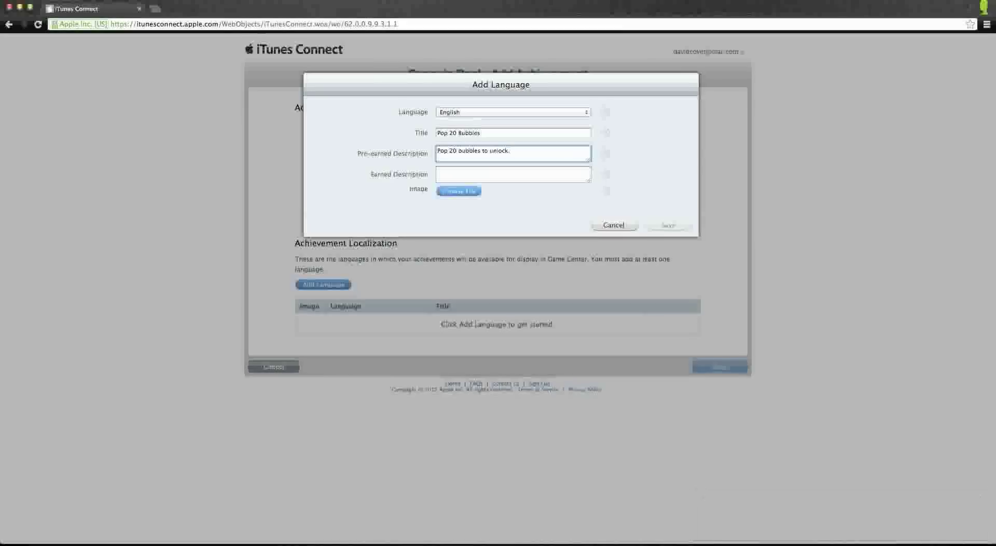
key("Tab")
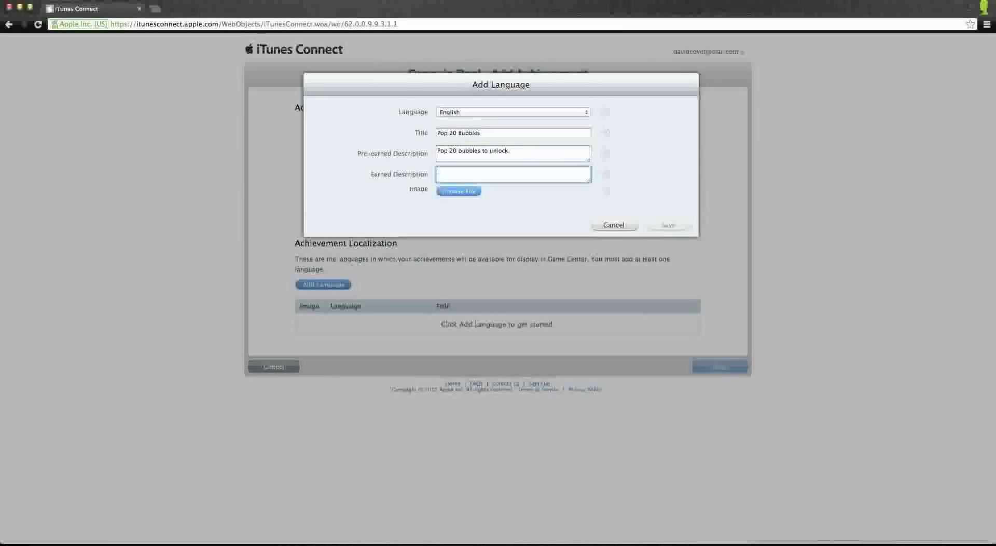
key("shift+BackSpace")
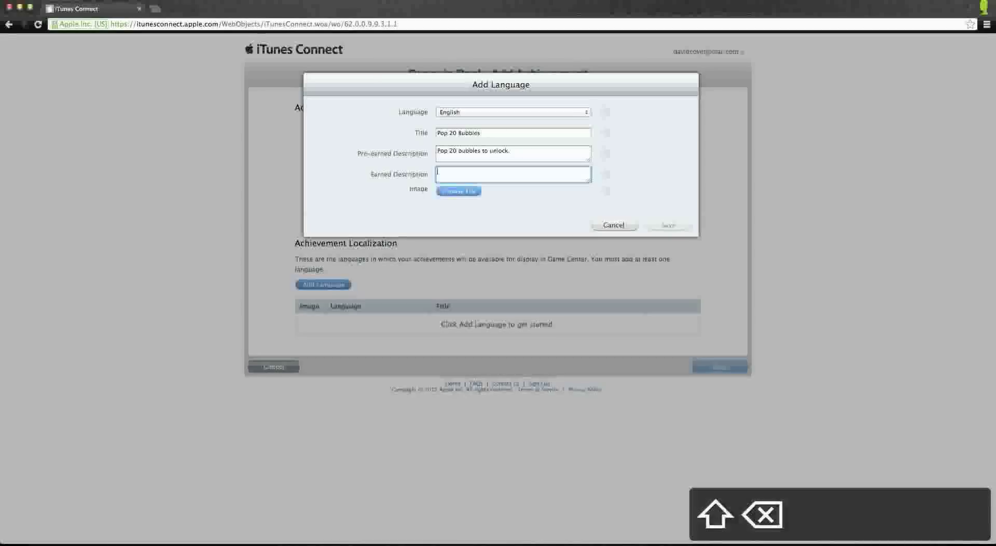
type("Awesome job!")
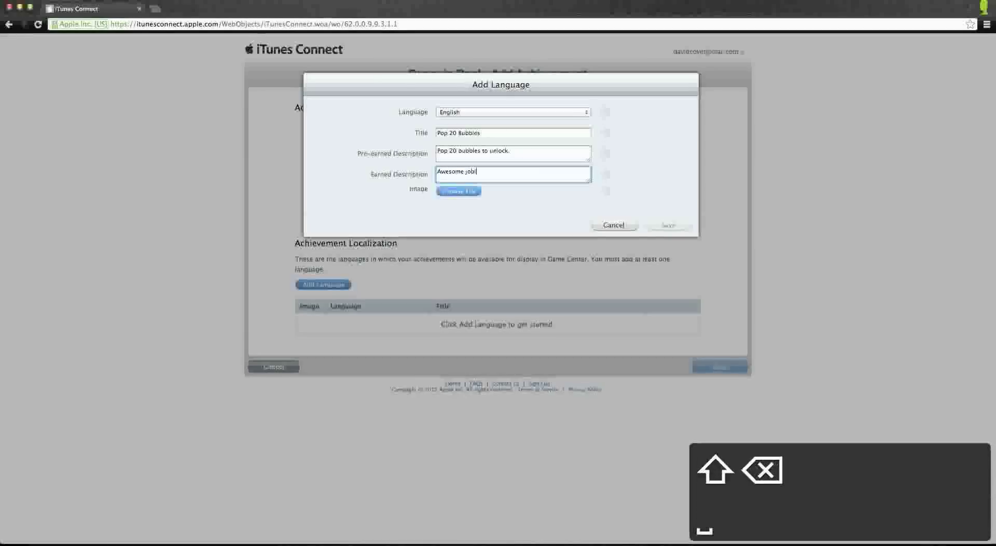
left_click(518, 203)
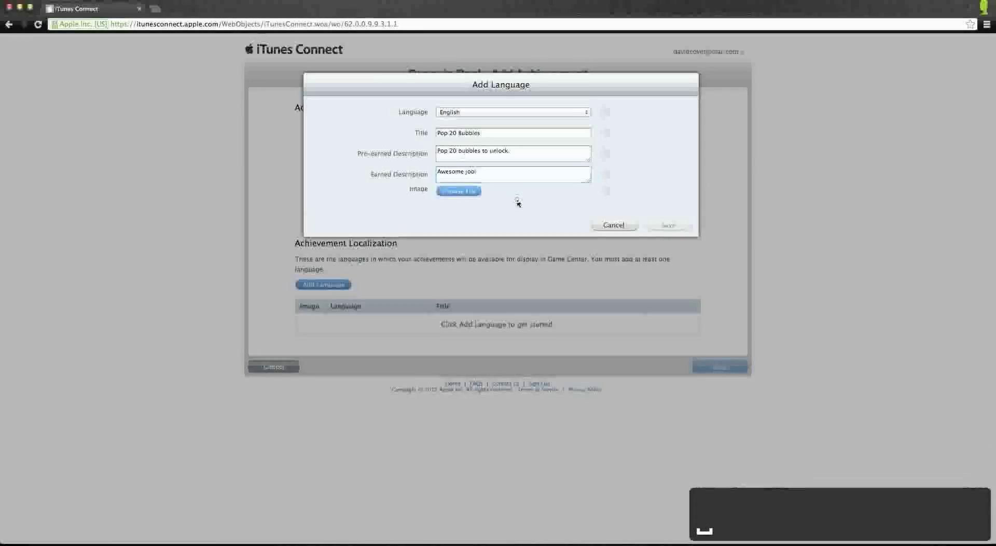
left_click(460, 191)
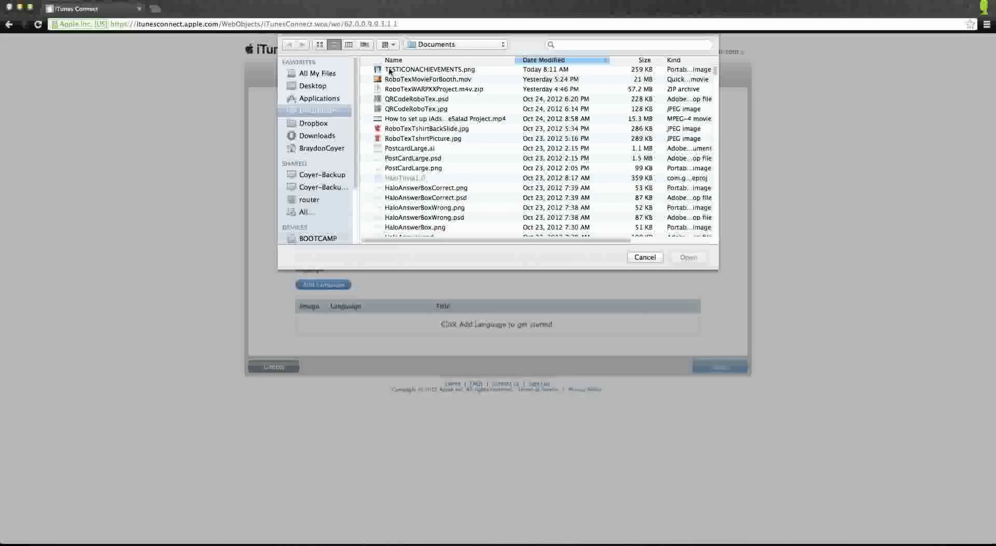
- Attach TESTICONACHIEVEMENTS.png, save the localization, and save the pop20 achievement
double_click(419, 69)
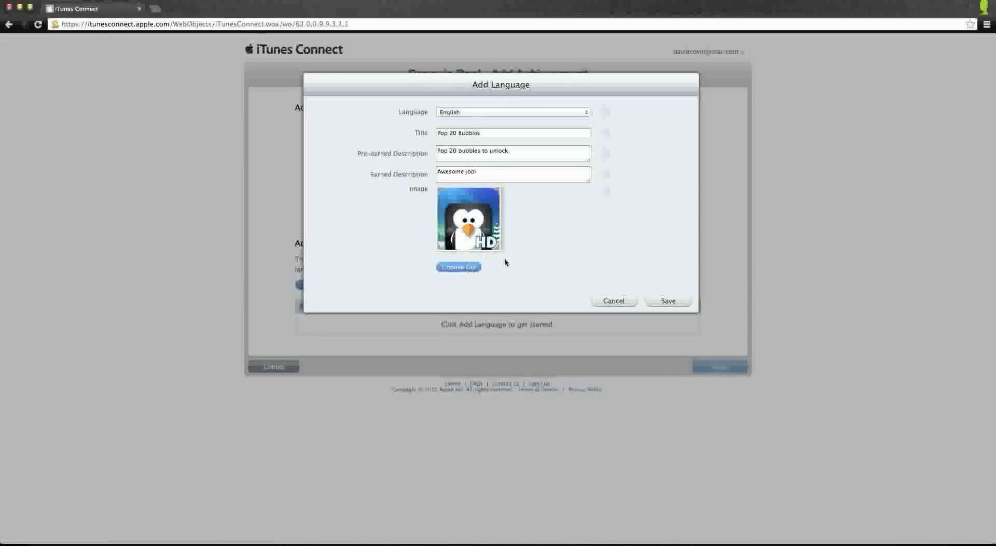
left_click(670, 303)
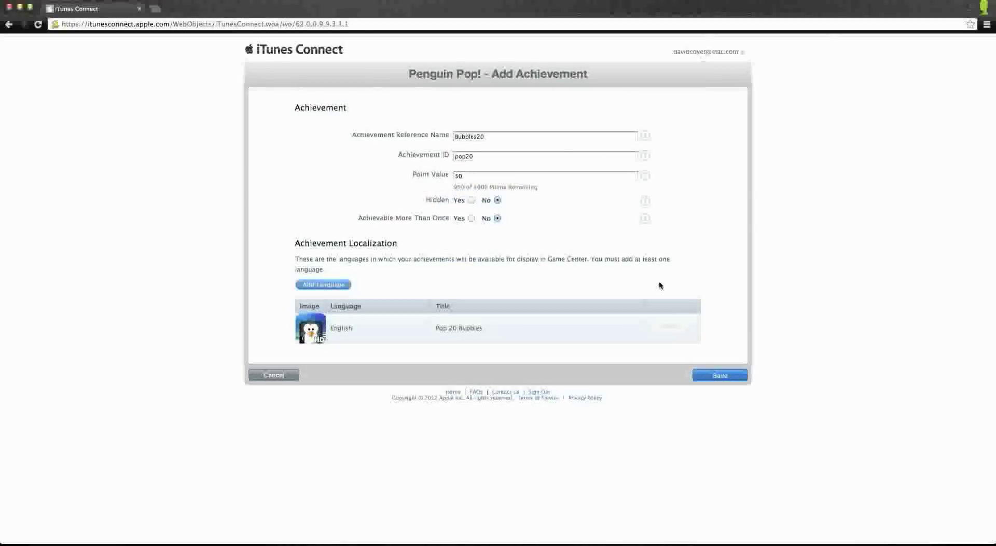
left_click(719, 375)
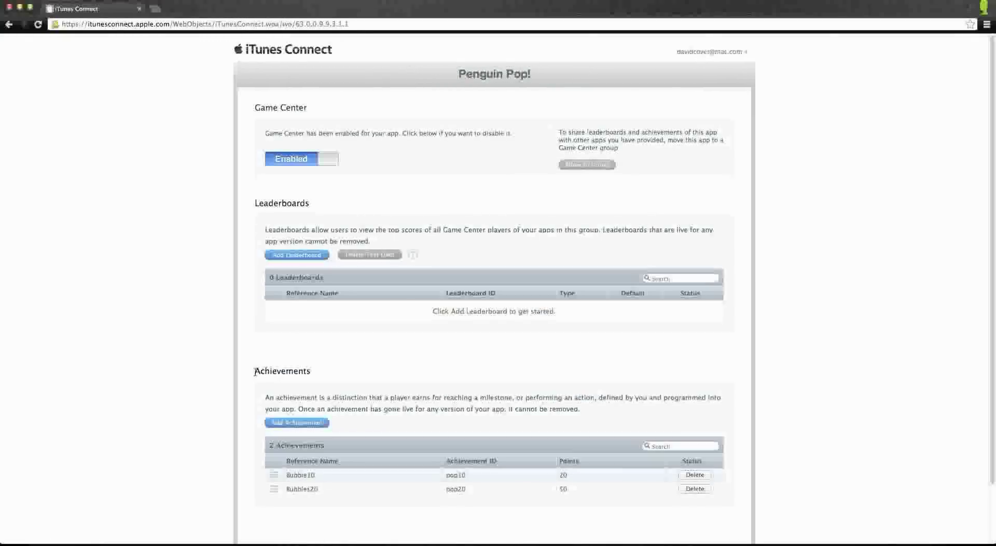
scroll(255, 370, "down", 3)
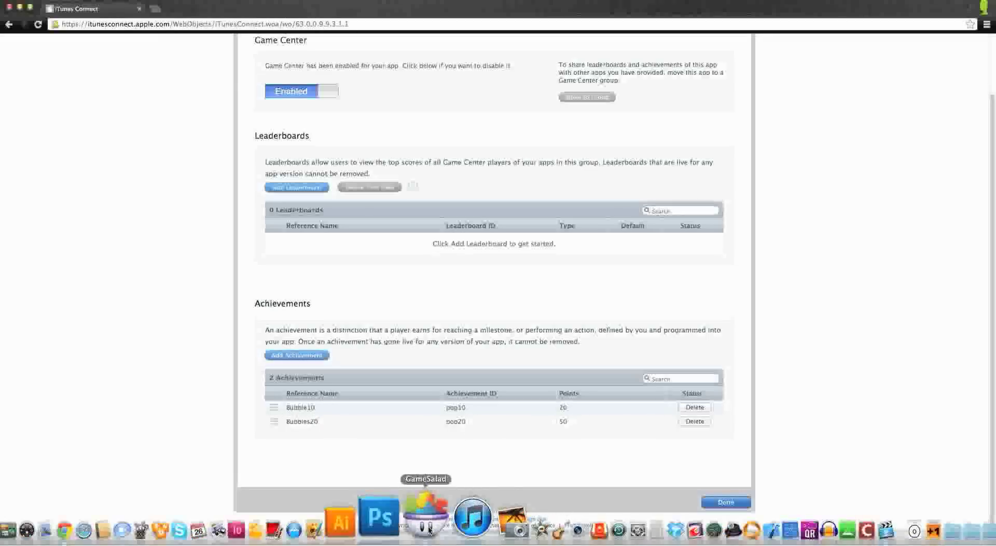
- Bring GameSalad forward from the Dock to show the project's Initial Scene
left_click(427, 513)
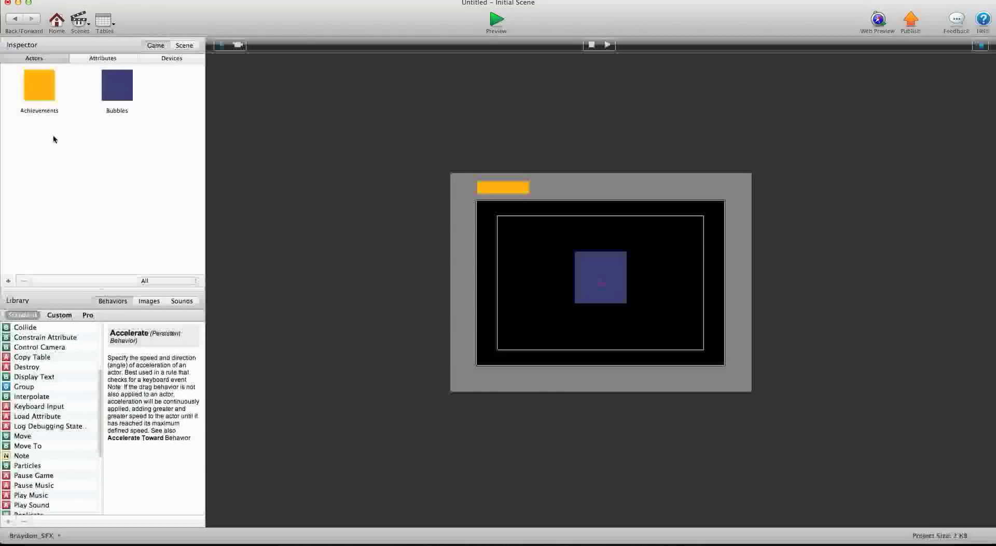
- Recolor the Bubbles actor from dark blue to bright cyan and return to the Initial Scene
double_click(115, 86)
left_click(95, 234)
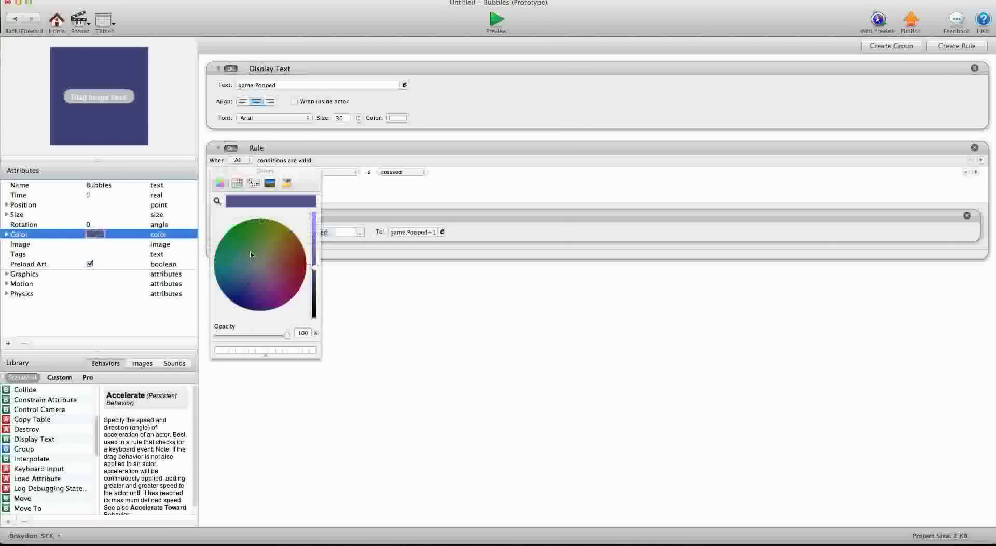
left_click_drag(265, 258, 229, 267)
left_click_drag(314, 268, 314, 231)
left_click(216, 171)
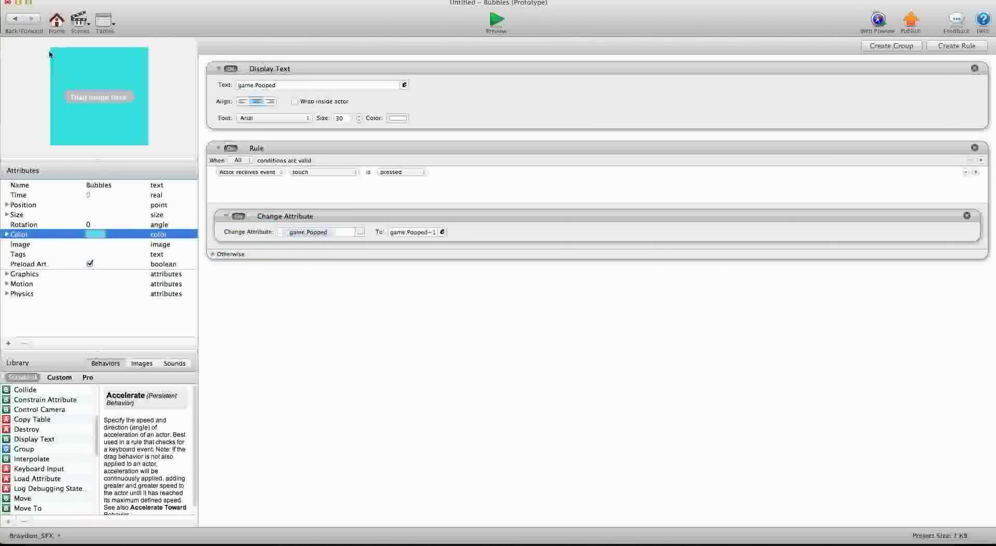
left_click(15, 19)
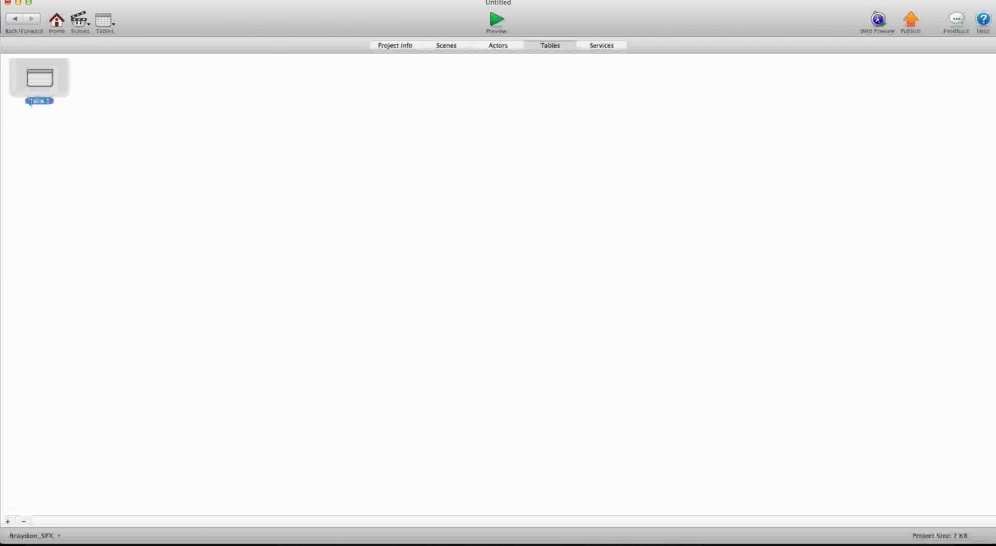
- Add a new table, rename it ID, and open it for editing
left_click(39, 100)
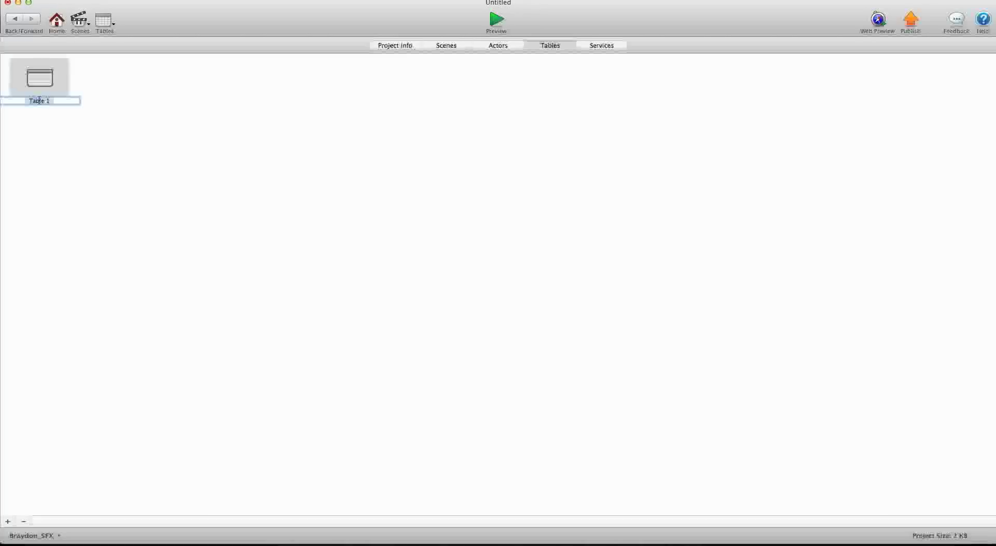
key("super+a")
type("db")
key("Return")
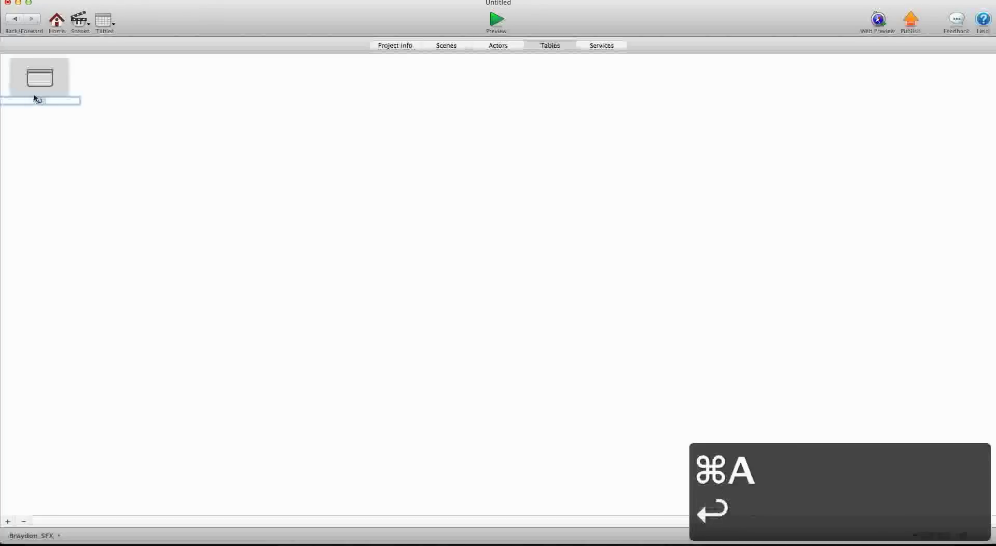
double_click(30, 78)
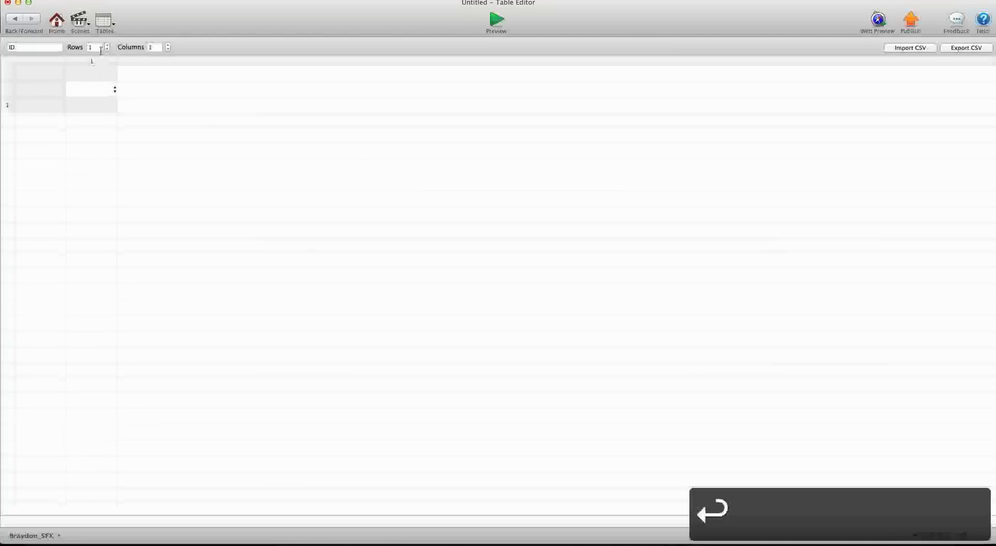
- Give the ID table 2 rows and set its column type to Text
double_click(93, 47)
type("2")
key("Return")
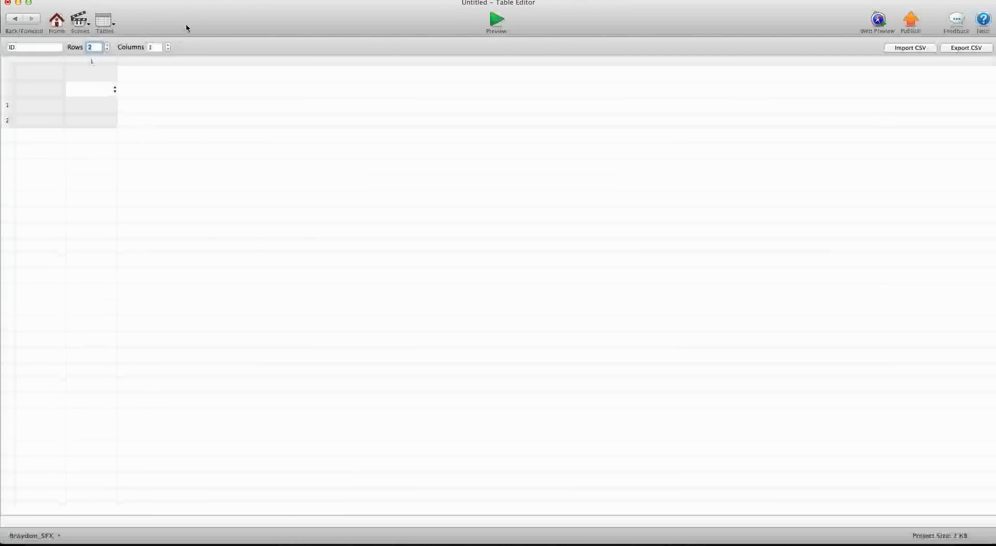
left_click(105, 92)
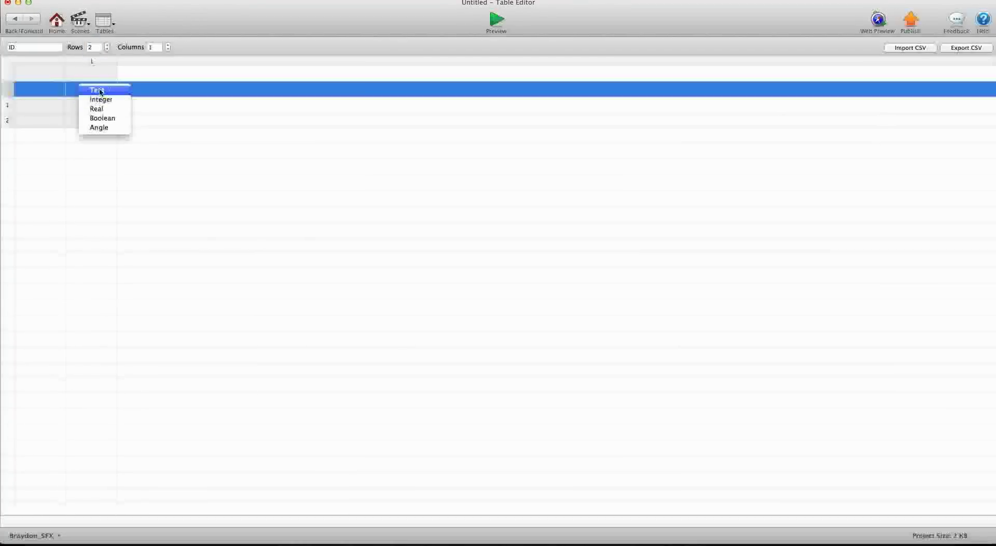
left_click(99, 90)
- Select the table's two rows, then bring up the iTunes Connect achievements page
left_click(94, 105)
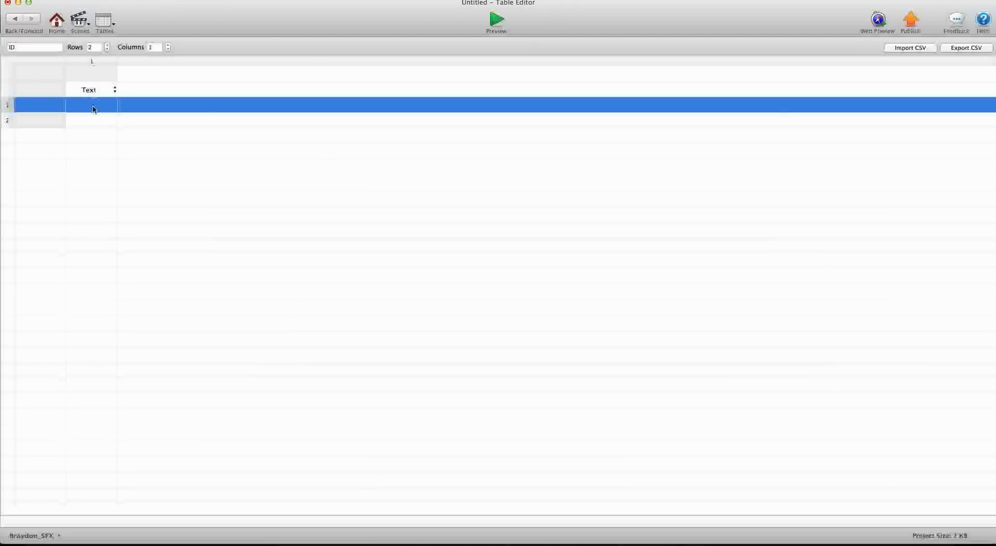
left_click(89, 120)
left_click(89, 103)
left_click(91, 121)
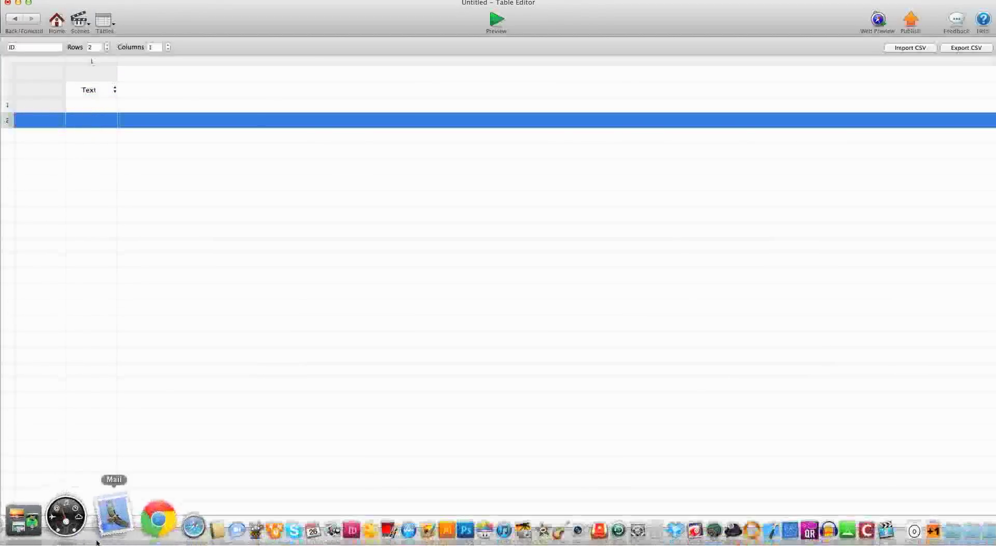
left_click(116, 517)
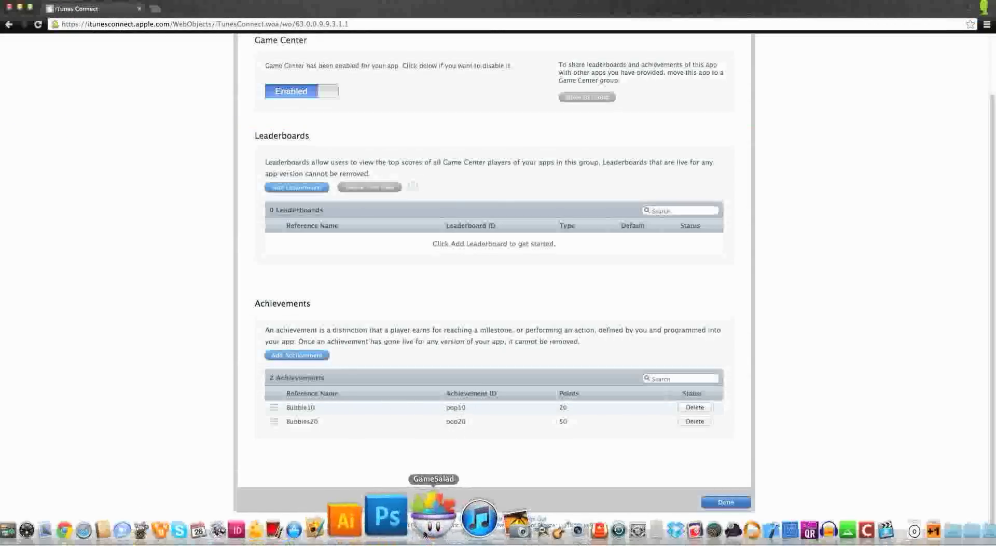
- Back in GameSalad, enter pop10 in row 1 and pop20 in row 2 of the ID table
left_click(437, 509)
double_click(80, 107)
type("pop10")
key("Return")
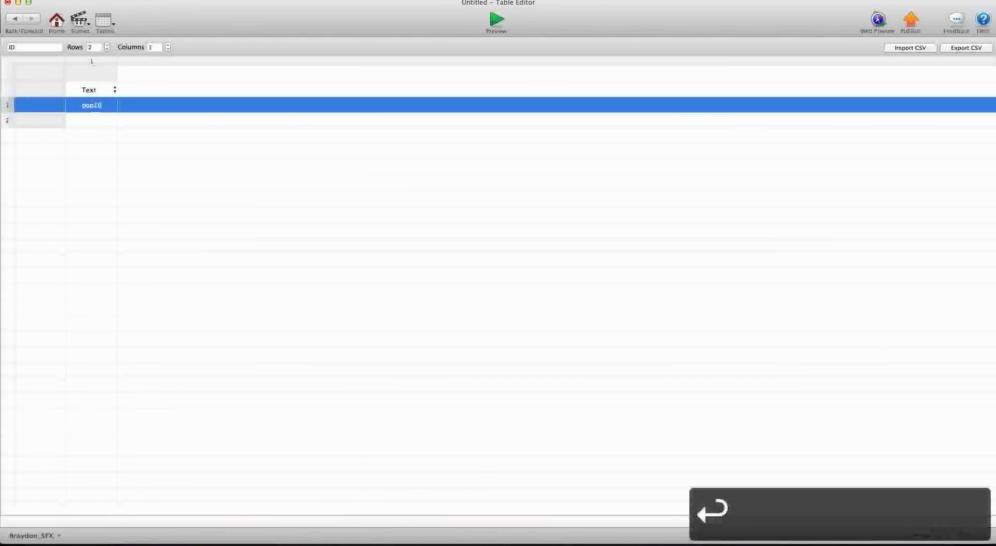
double_click(89, 119)
type("pop20")
key("Return")
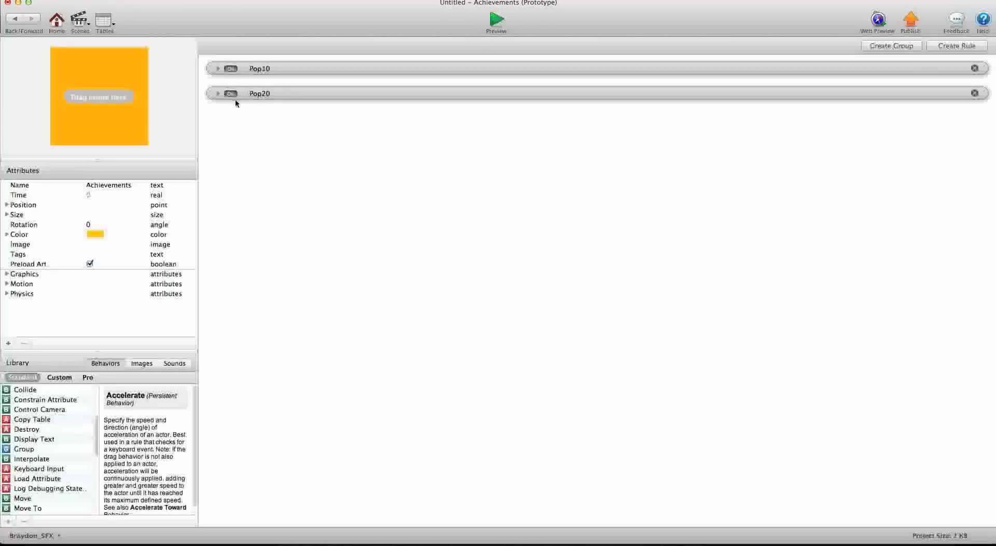
- Expand the Pop10 rule, then review the game's attribute list from the Initial Scene
left_click(218, 68)
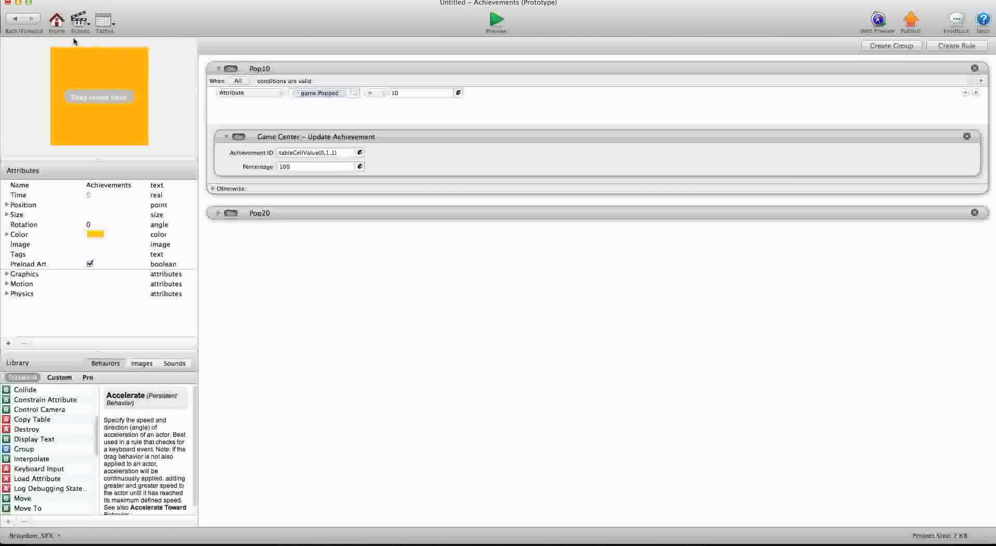
left_click(16, 18)
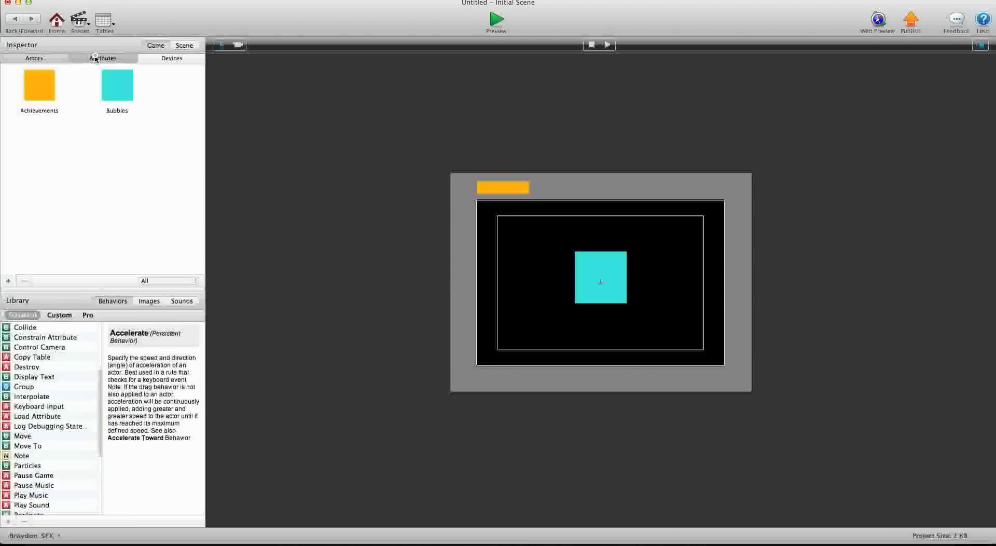
left_click(96, 59)
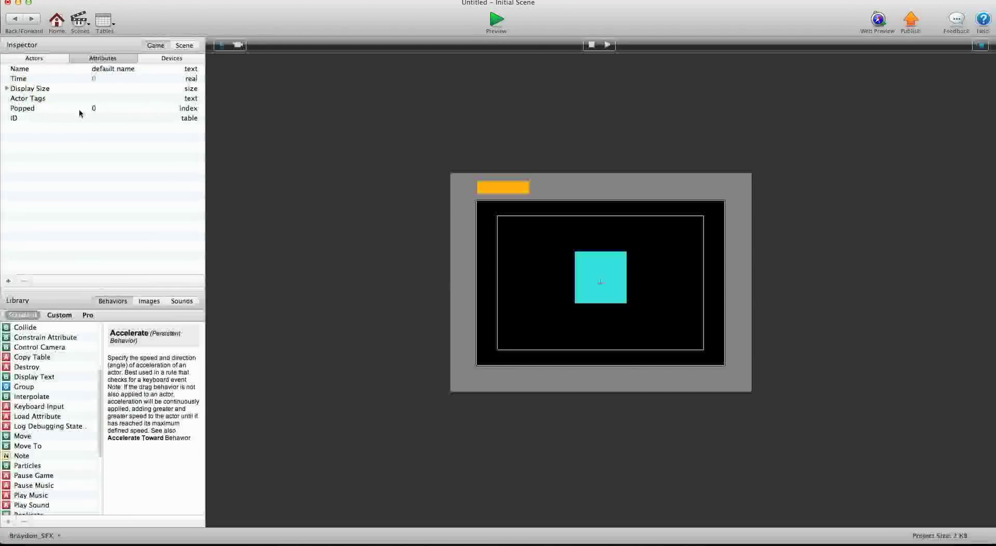
left_click(46, 58)
- Inspect the Bubbles rule's game.Popped+1 value, then reopen the Achievements actor
double_click(116, 88)
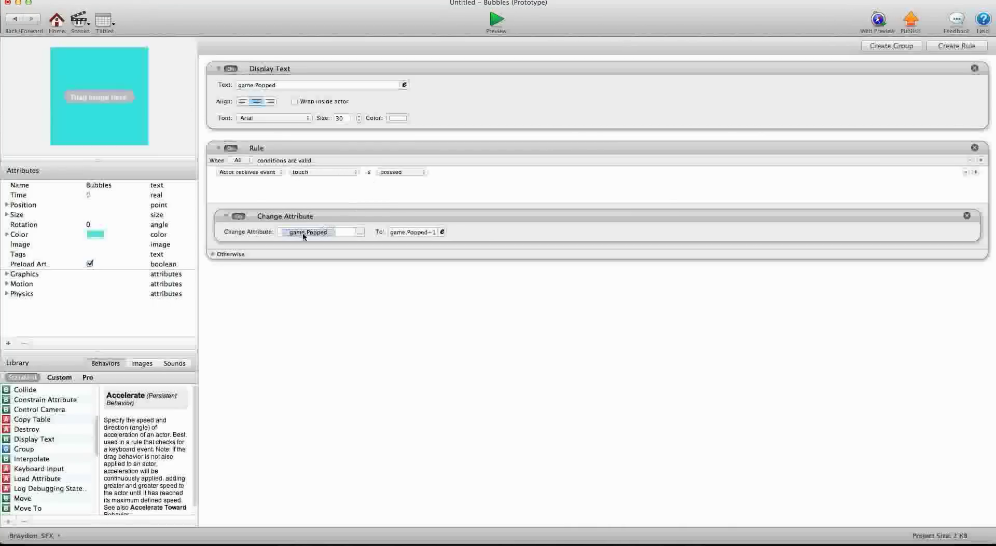
left_click(414, 232)
left_click(359, 289)
left_click(15, 19)
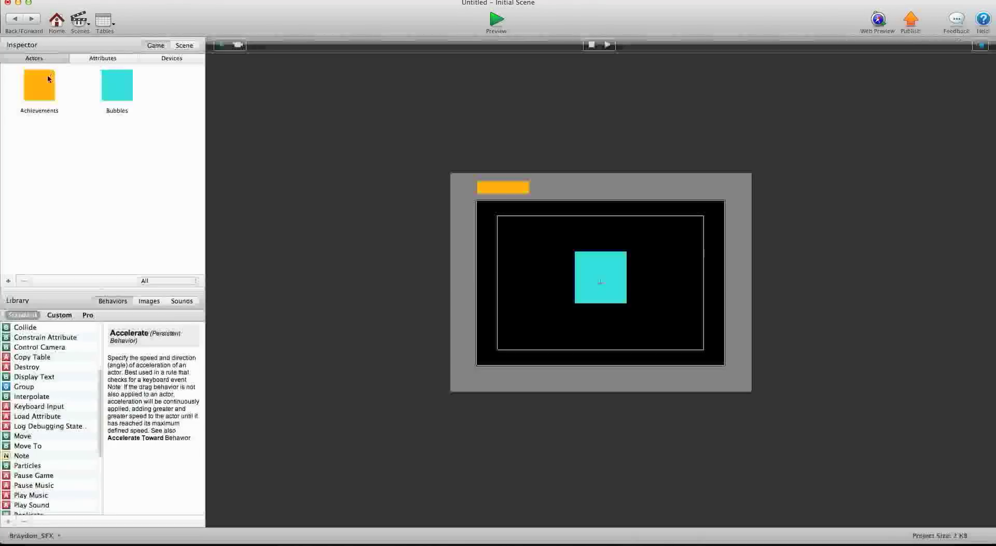
double_click(48, 79)
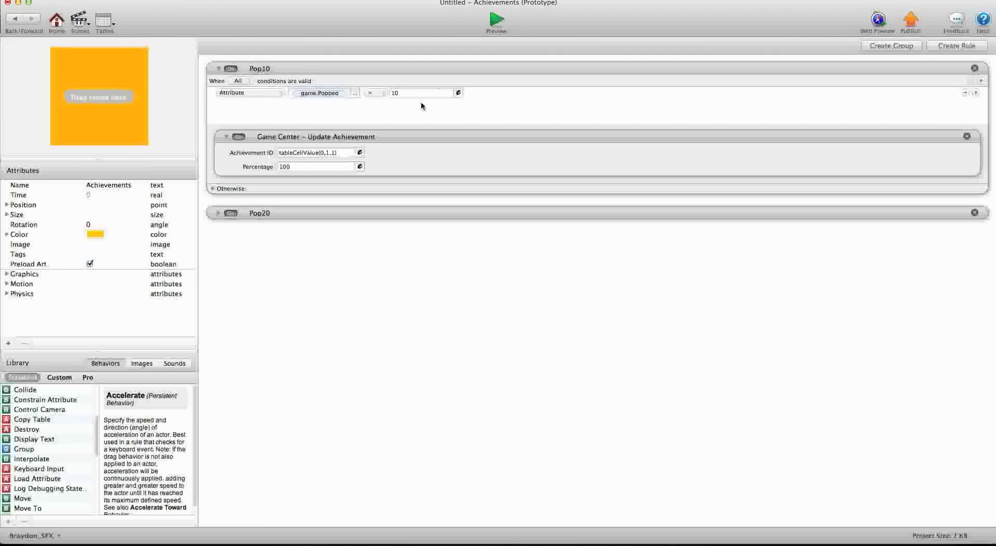
- Replace Pop10's achievement ID with tableCellValue(game.ID,1,1)
left_click(328, 152)
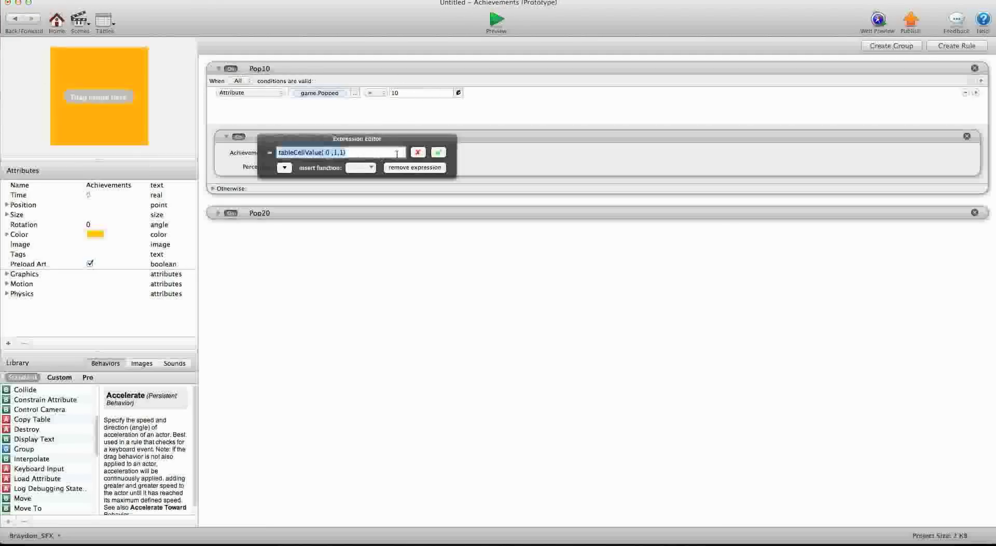
key("BackSpace")
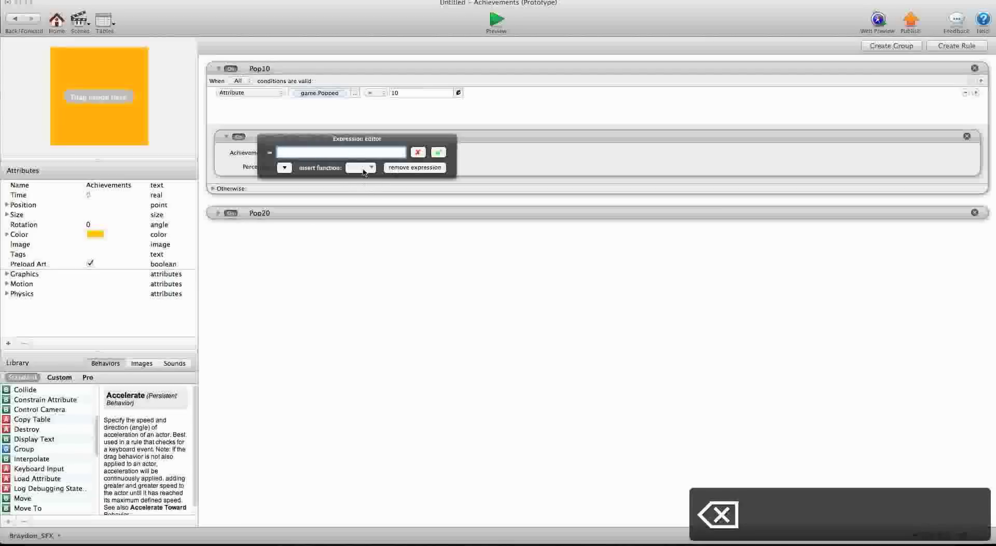
left_click(365, 168)
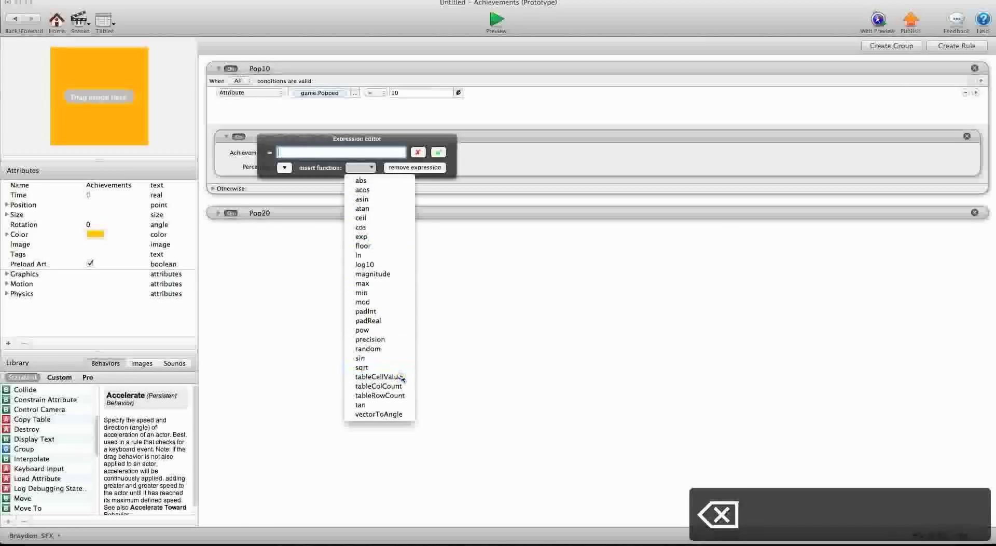
left_click(379, 377)
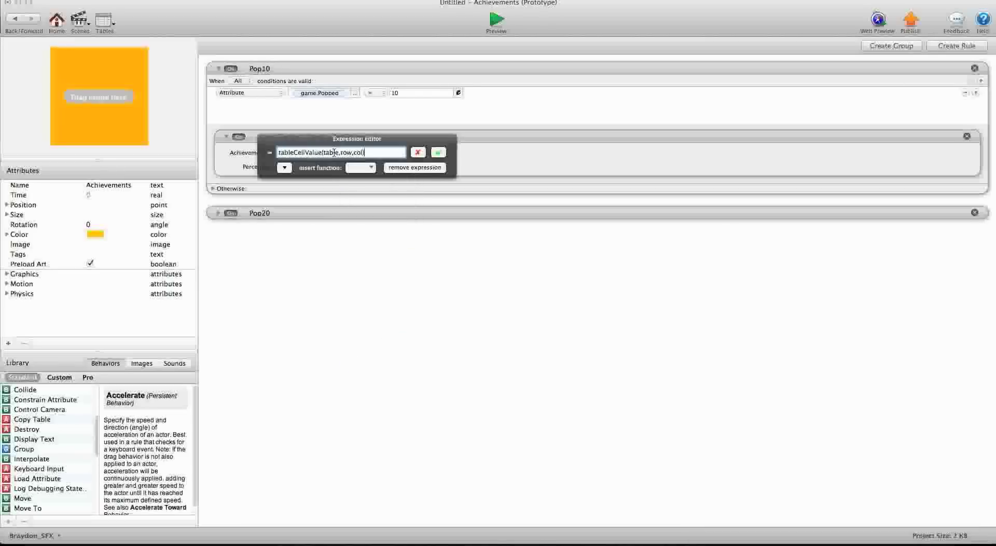
left_click(285, 168)
left_click(362, 225)
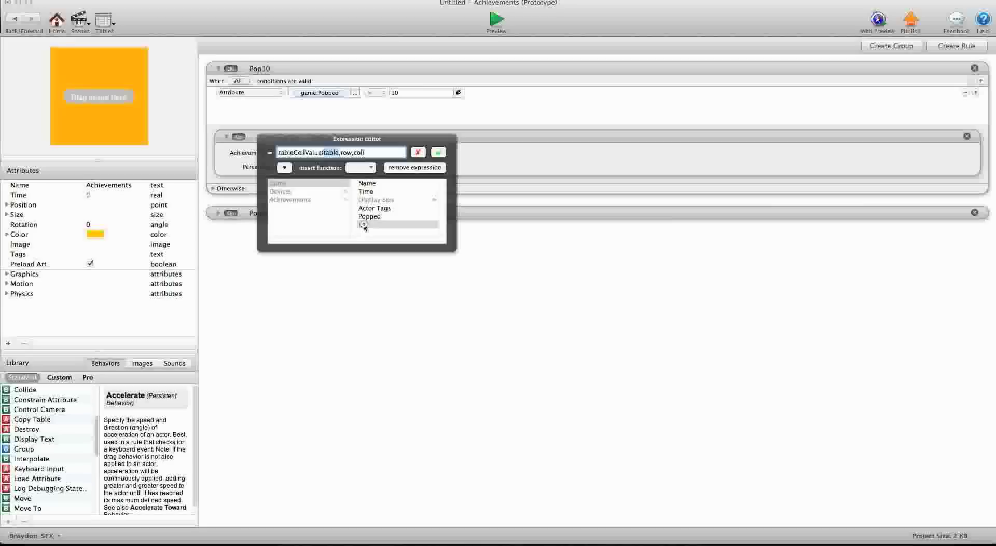
double_click(376, 152)
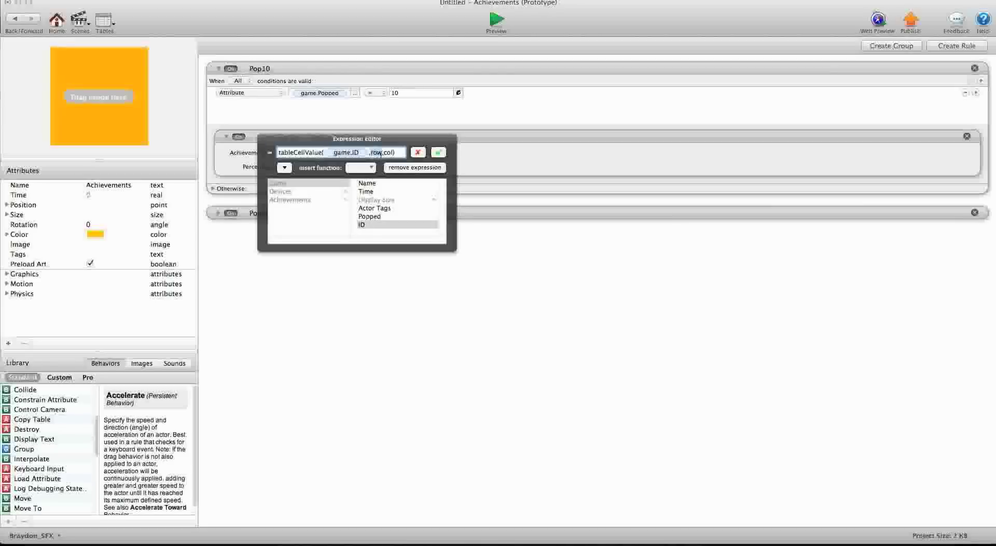
type("1")
double_click(381, 153)
type("1")
left_click(438, 152)
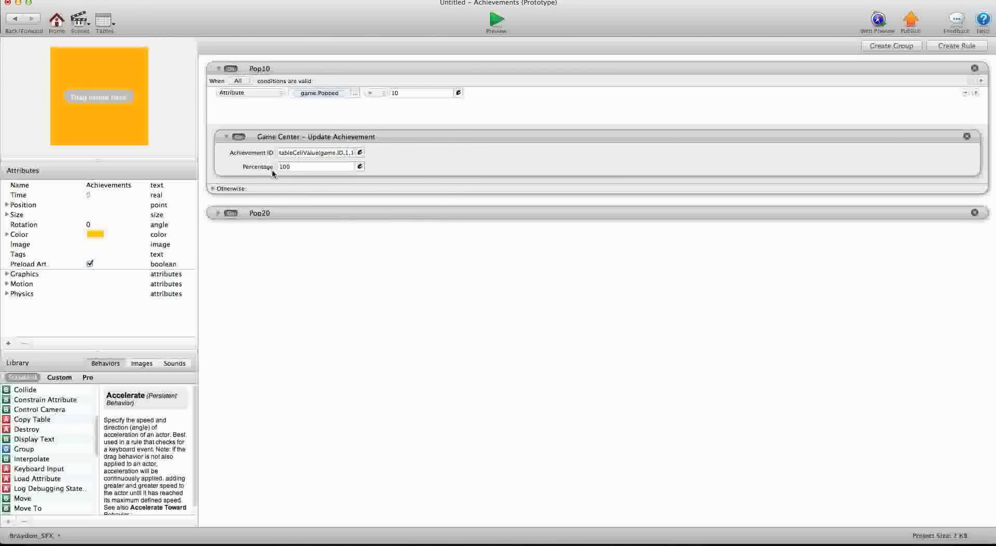
- Leave Pop10's percentage at 100 and move on to the Pop20 rule
left_click(309, 167)
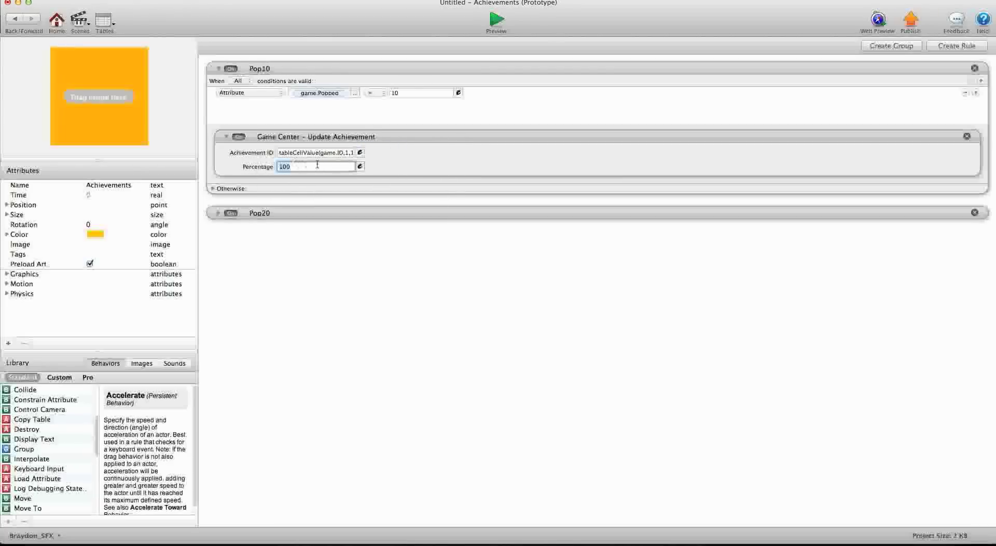
left_click(401, 97)
left_click(301, 167)
left_click(289, 211)
- Collapse Pop10, expand Pop20, and clear Pop20's old achievement ID expression
left_click(219, 68)
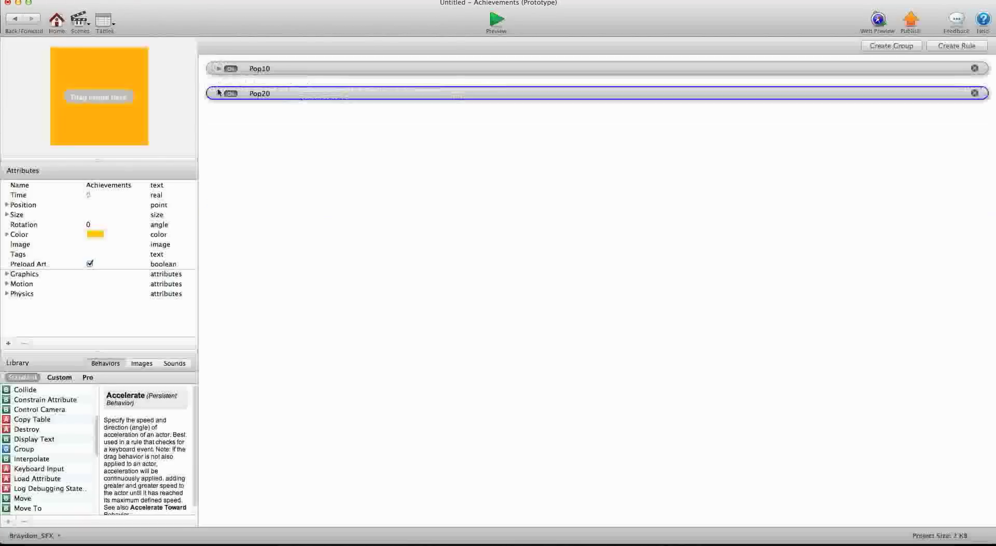
left_click(218, 93)
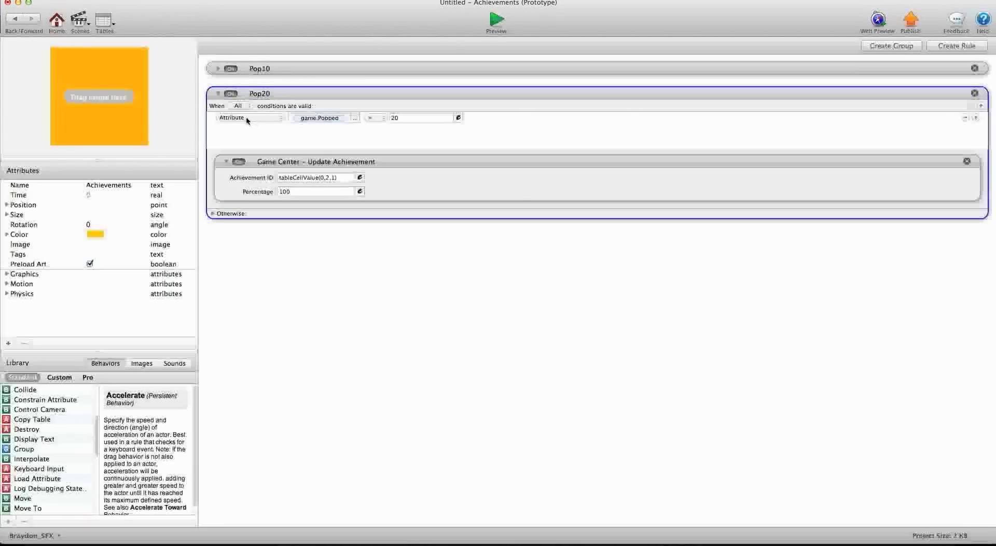
left_click(300, 120)
left_click(324, 177)
triple_click(324, 177)
key("BackSpace")
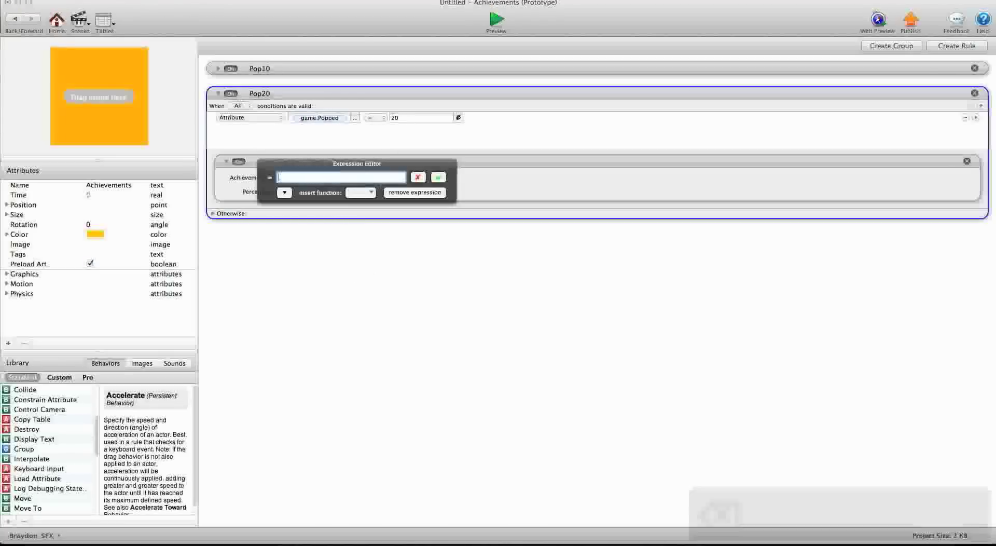
- Set Pop20's achievement ID to tableCellValue(game.ID,2,1) and collapse the rule
left_click(370, 192)
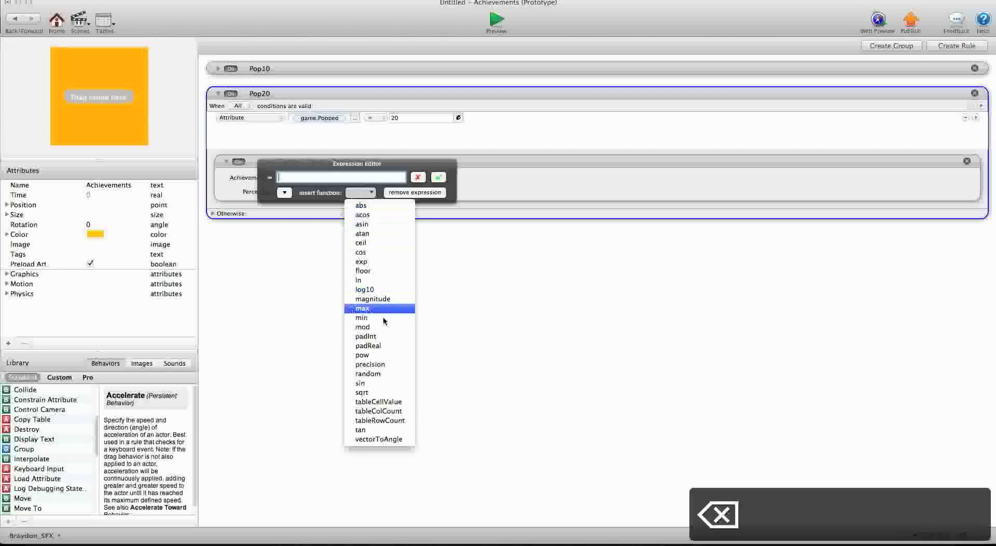
left_click(395, 404)
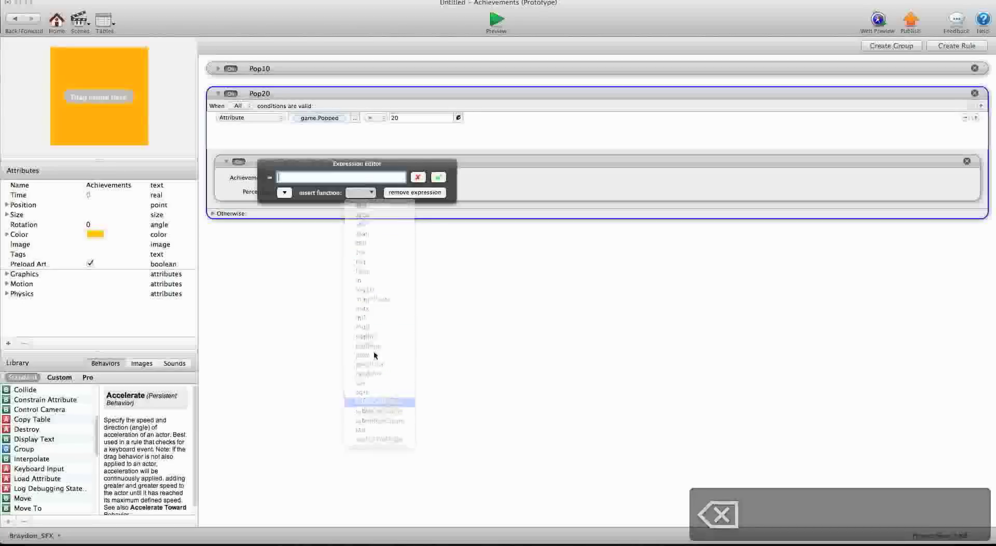
double_click(332, 178)
left_click(284, 192)
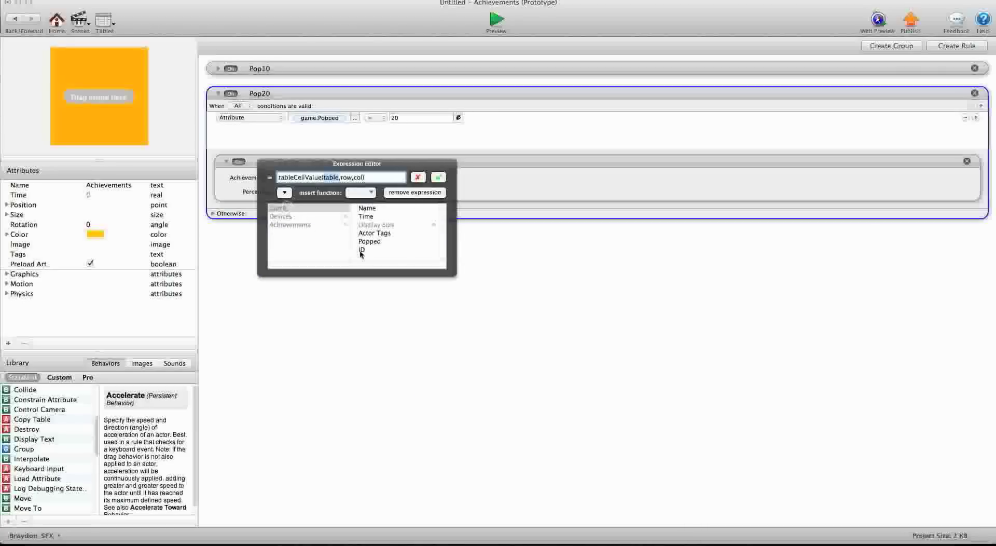
left_click(363, 250)
double_click(376, 178)
type("2")
double_click(382, 178)
type("1")
left_click(438, 179)
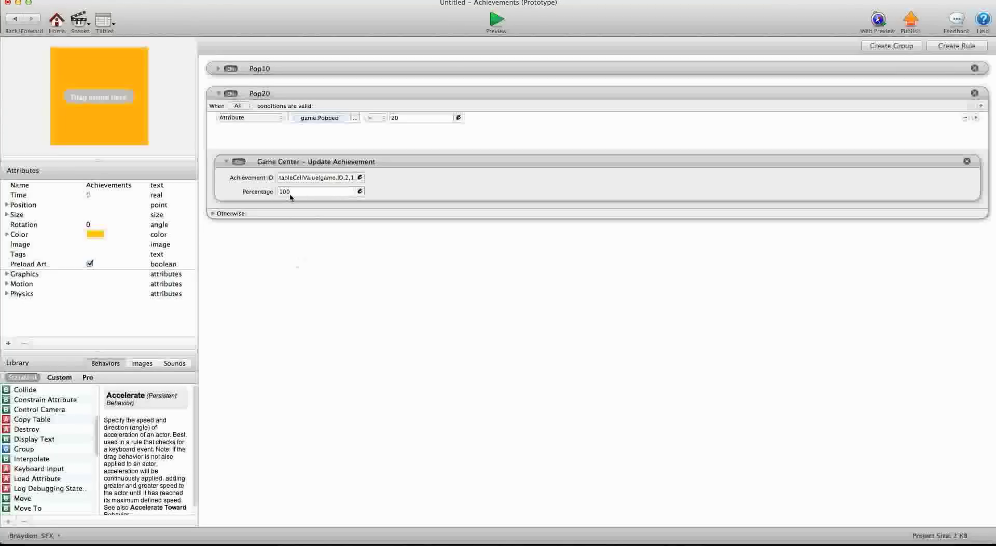
left_click(219, 93)
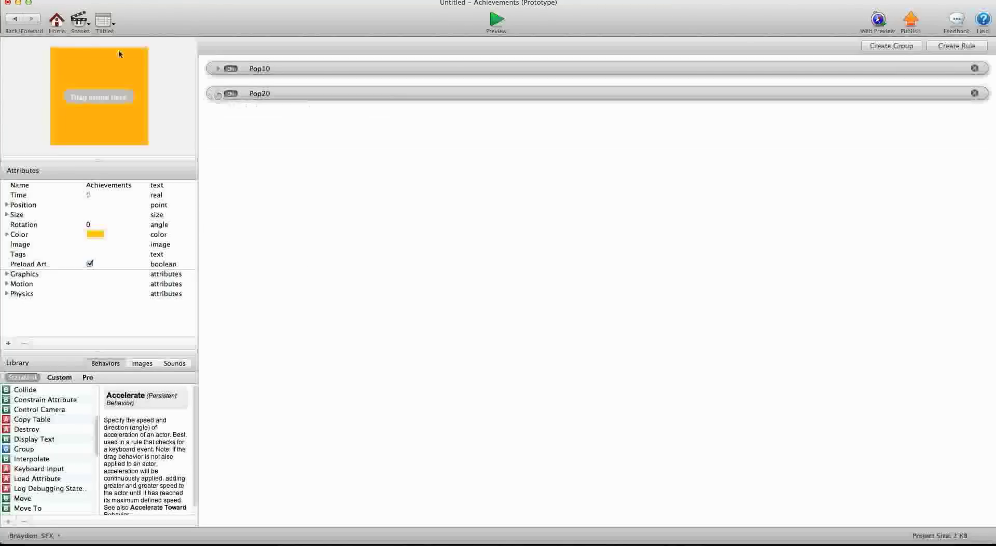
- Go back to the Initial Scene and open the Bubbles actor's editor
left_click(16, 19)
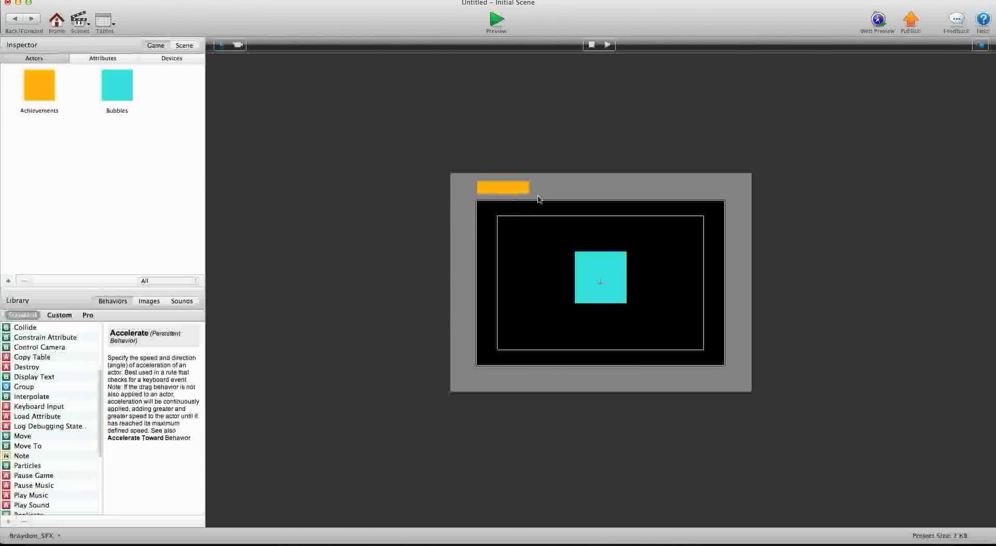
double_click(126, 96)
- Preview the game, pop the bubble up to 10, and dismiss the pop10 achievement notice
left_click(497, 20)
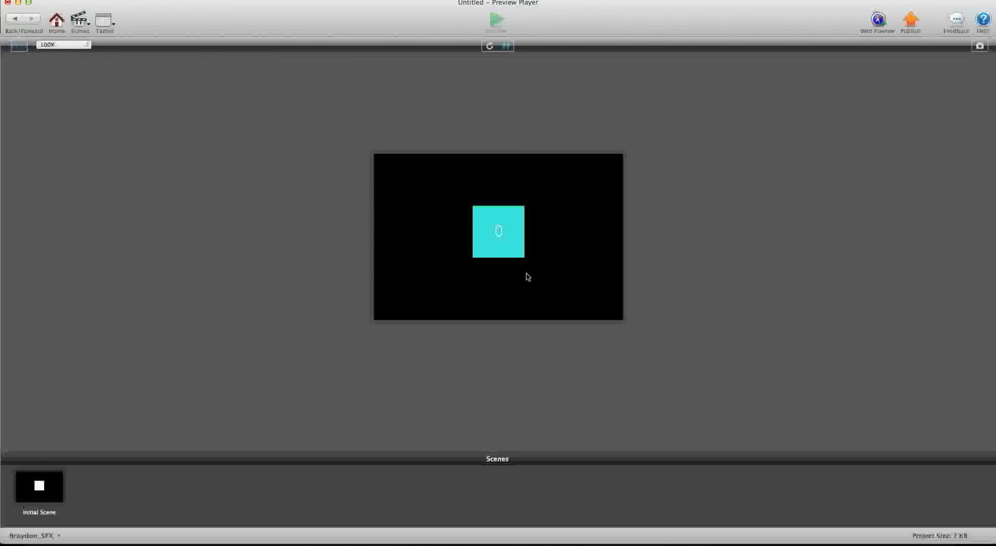
left_click(501, 244)
left_click(502, 245)
left_click(502, 245)
left_click(502, 245)
left_click(502, 245)
left_click(502, 245)
left_click(501, 245)
left_click(502, 245)
left_click(501, 245)
left_click(501, 240)
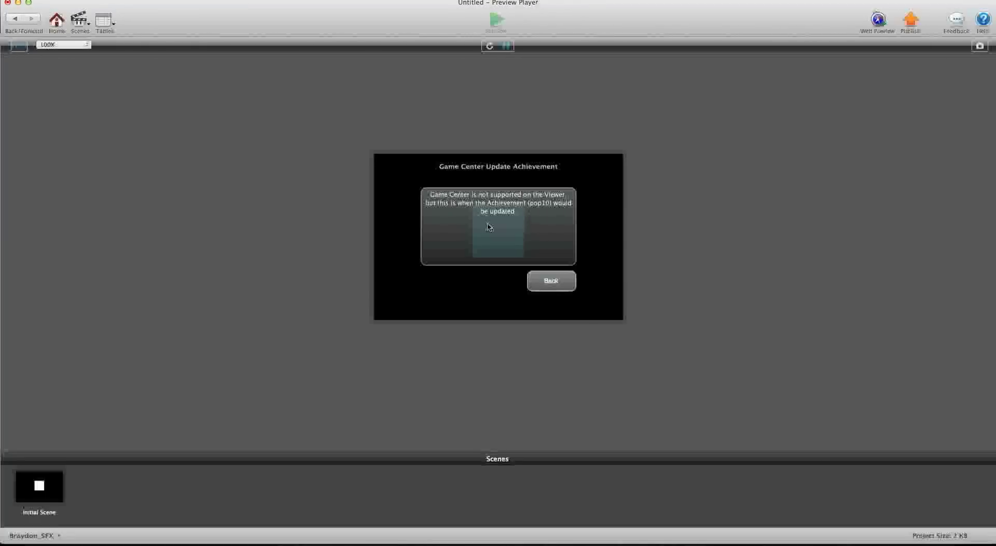
left_click(551, 285)
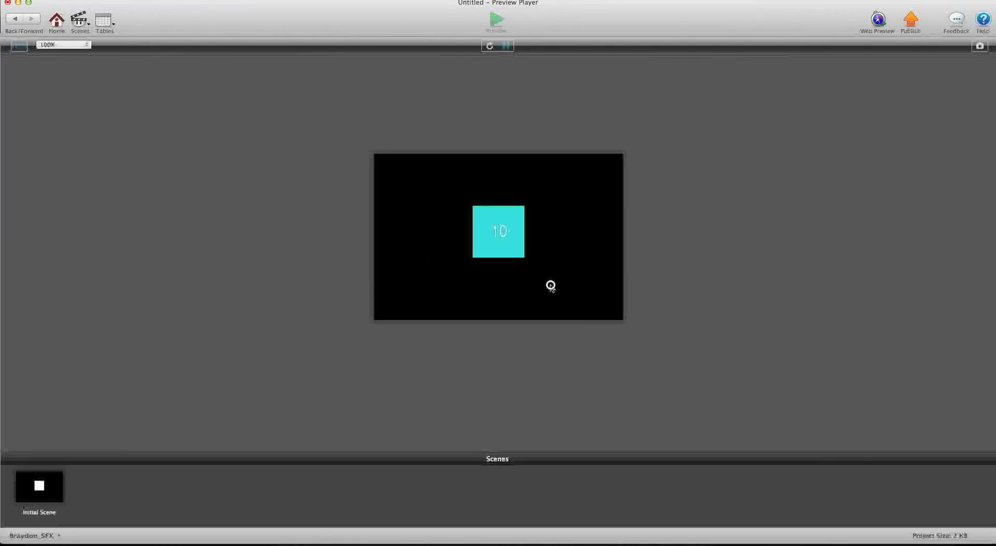
- Keep popping the bubble to 20 and dismiss the pop20 achievement notice
left_click(511, 244)
left_click(512, 244)
left_click(512, 244)
left_click(512, 244)
left_click(512, 244)
left_click(512, 244)
left_click(512, 244)
left_click(512, 244)
left_click(512, 244)
left_click(512, 244)
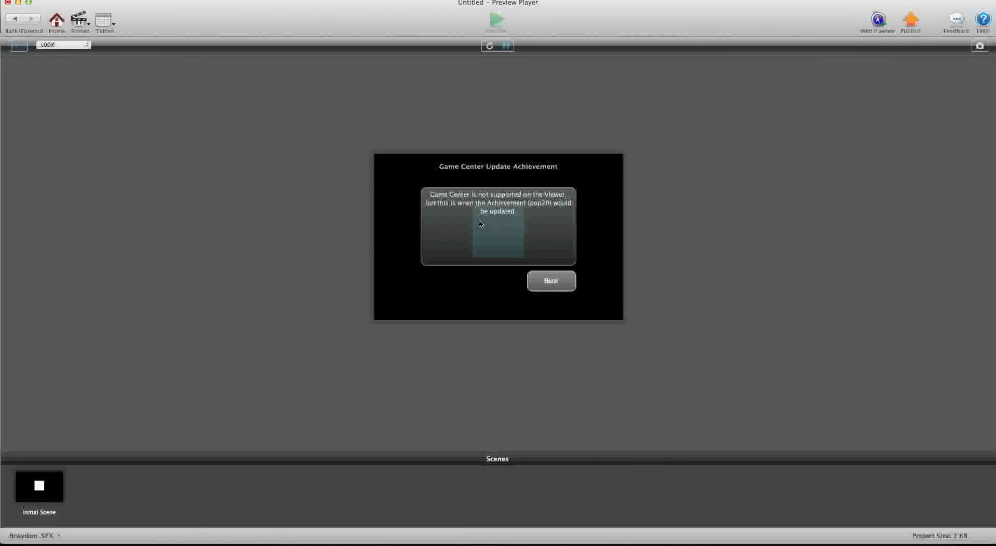
left_click(548, 279)
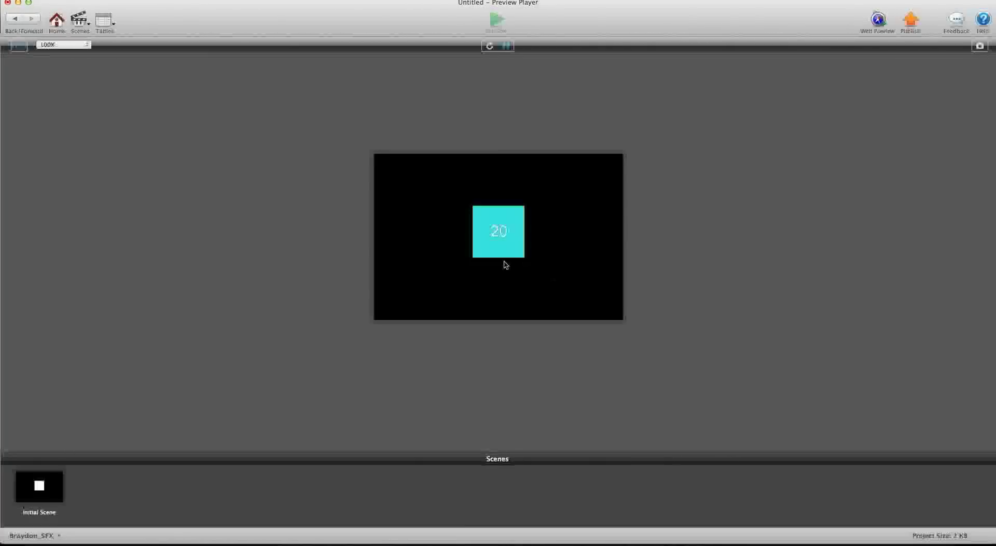